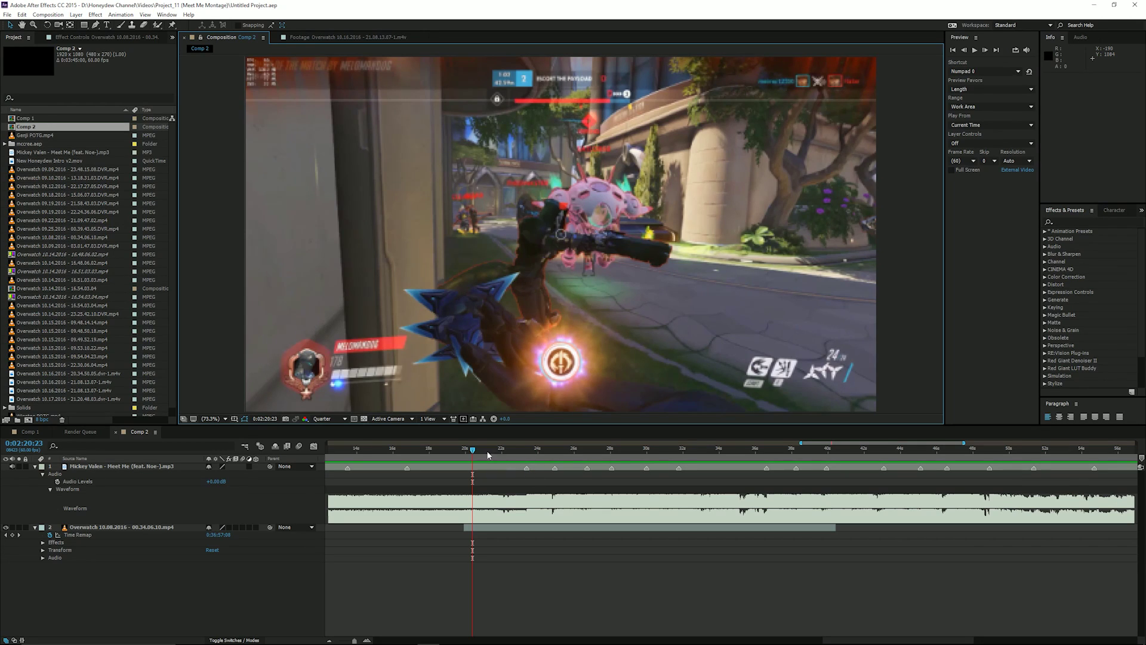
{"action": "key", "text": "Page_Down"}
{"action": "key", "text": "Page_Down"}
{"action": "key", "text": "Page_Down"}
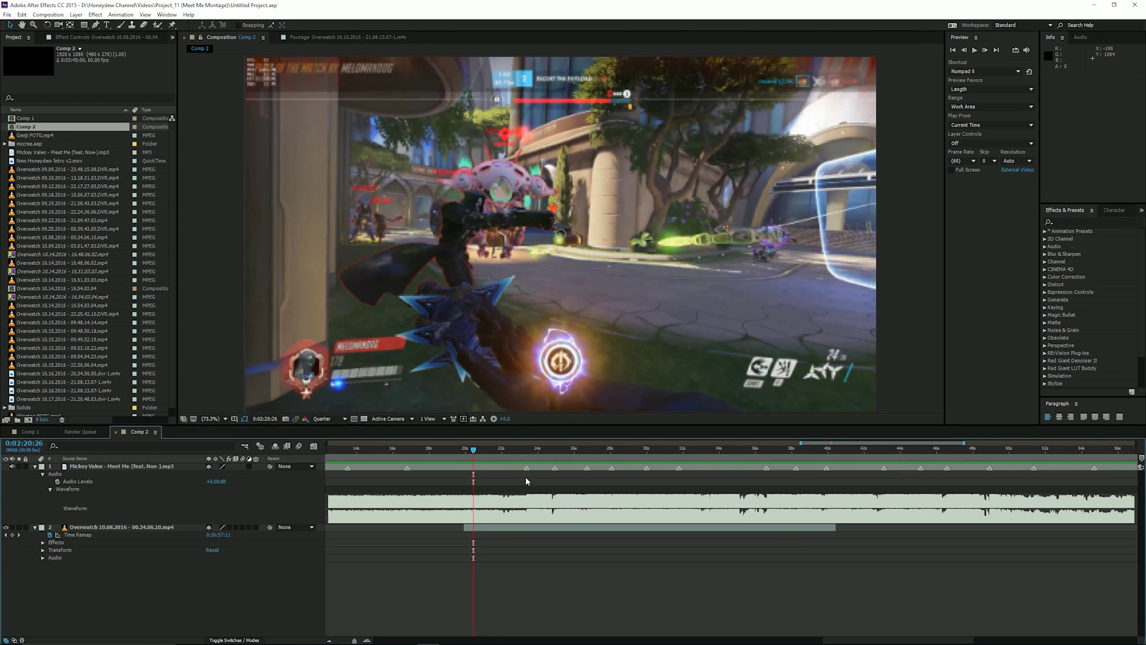
{"action": "key", "text": "space"}
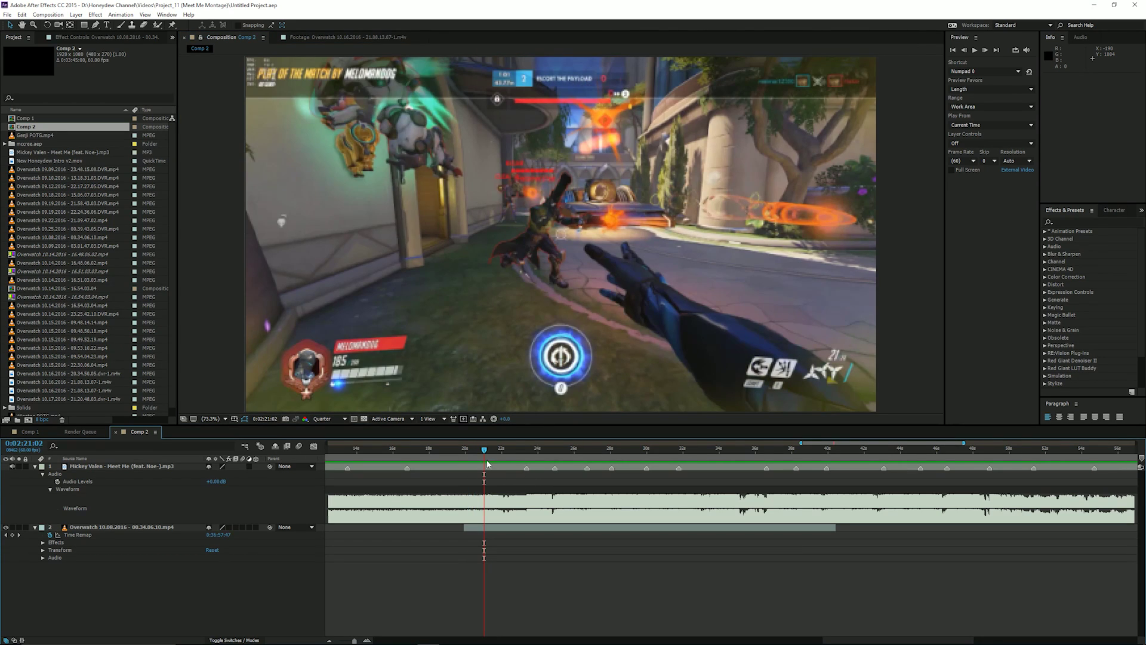
{"action": "left_click_drag", "start_coordinate": [485, 452], "coordinate": [528, 455]}
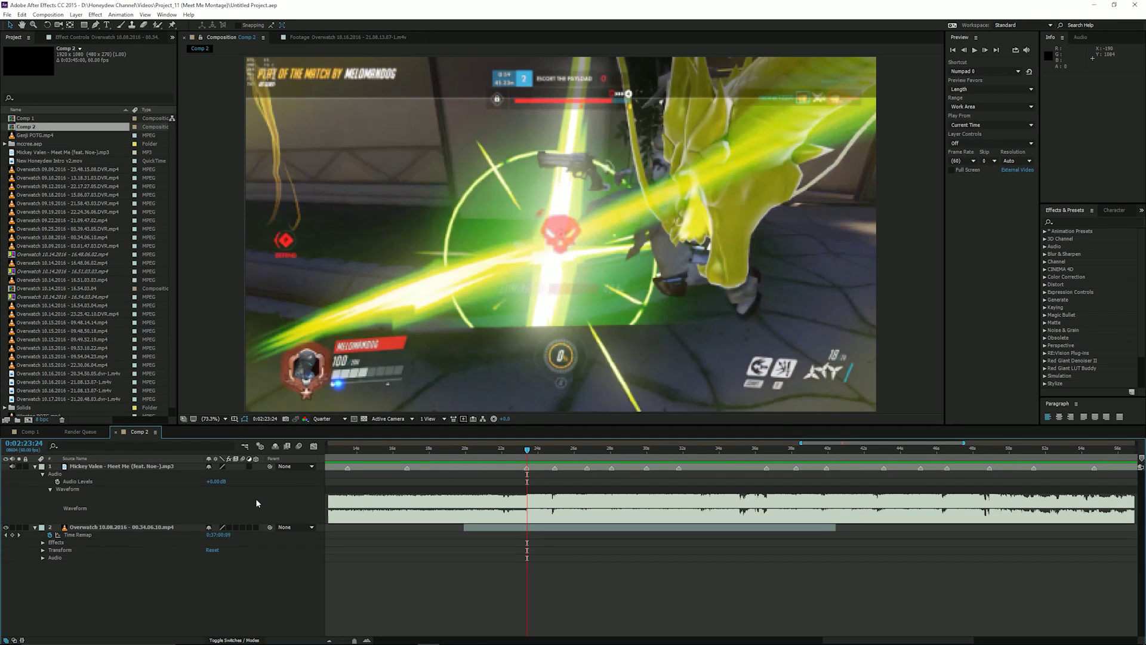
{"action": "right_click", "coordinate": [110, 528]}
{"action": "mouse_move", "coordinate": [166, 227]}
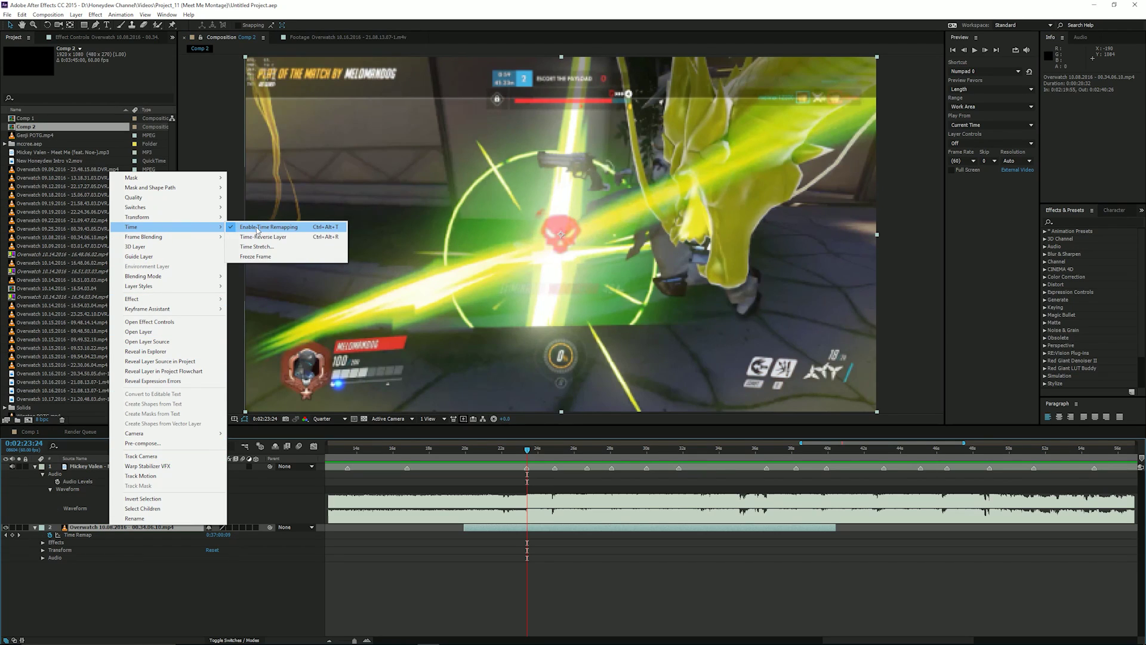
{"action": "left_click", "coordinate": [92, 591]}
{"action": "left_click", "coordinate": [525, 449]}
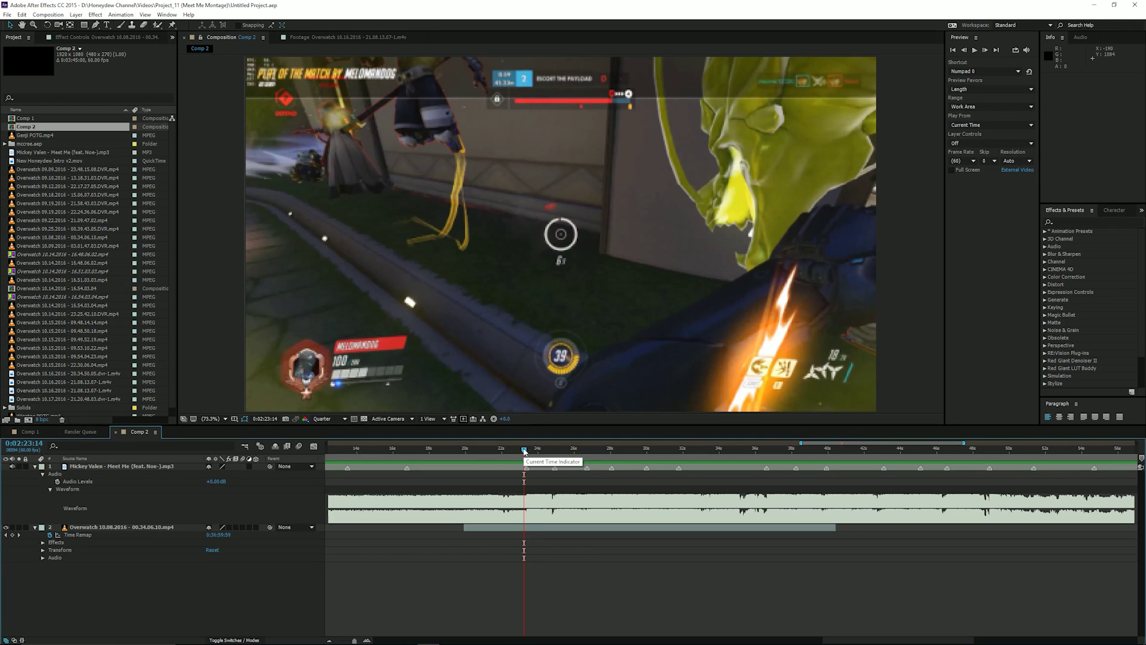
{"action": "left_click_drag", "start_coordinate": [524, 451], "coordinate": [527, 452]}
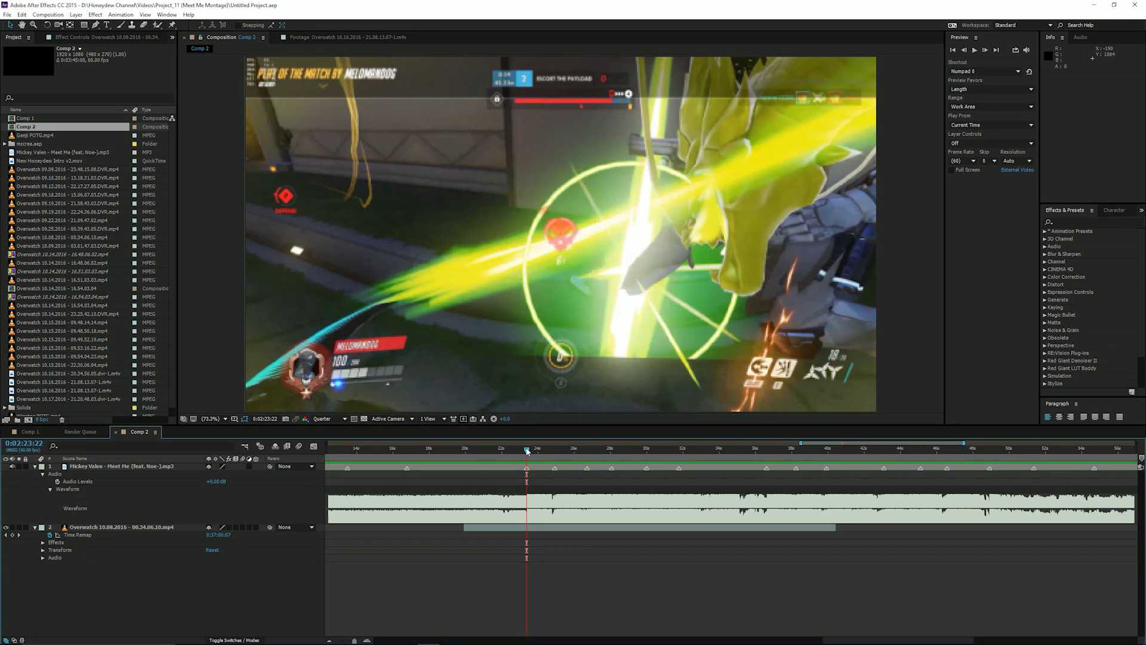
{"action": "left_click", "coordinate": [441, 525]}
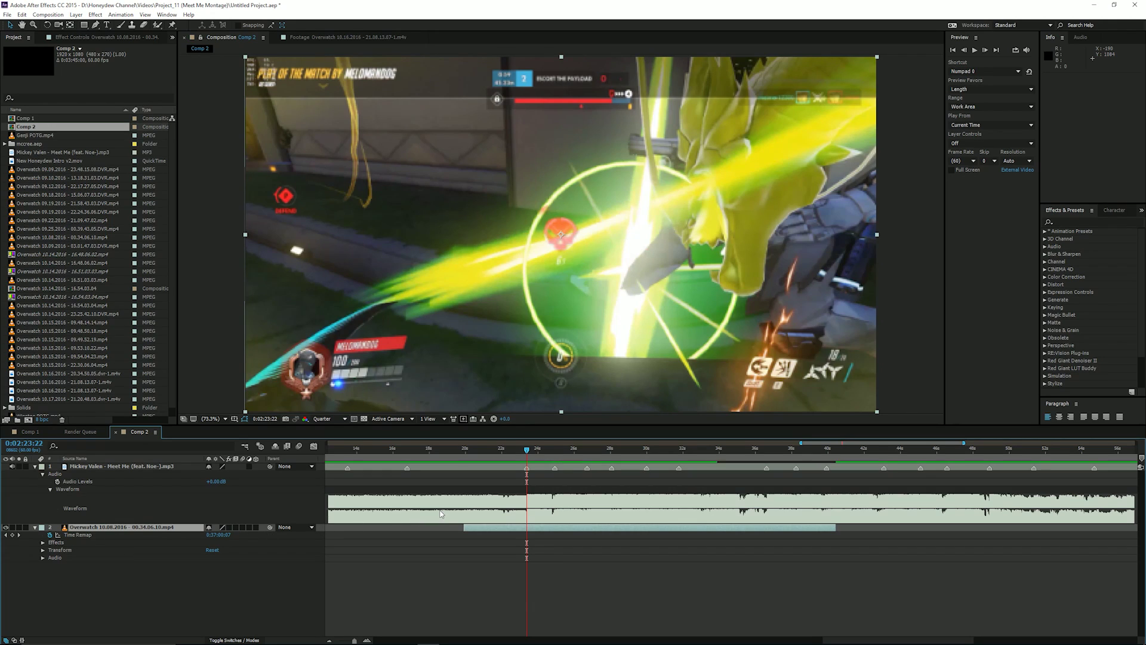
Add a group of four Time Remap keyframes on the Overwatch clip at successive beats after 2:23
{"action": "left_click", "coordinate": [11, 535]}
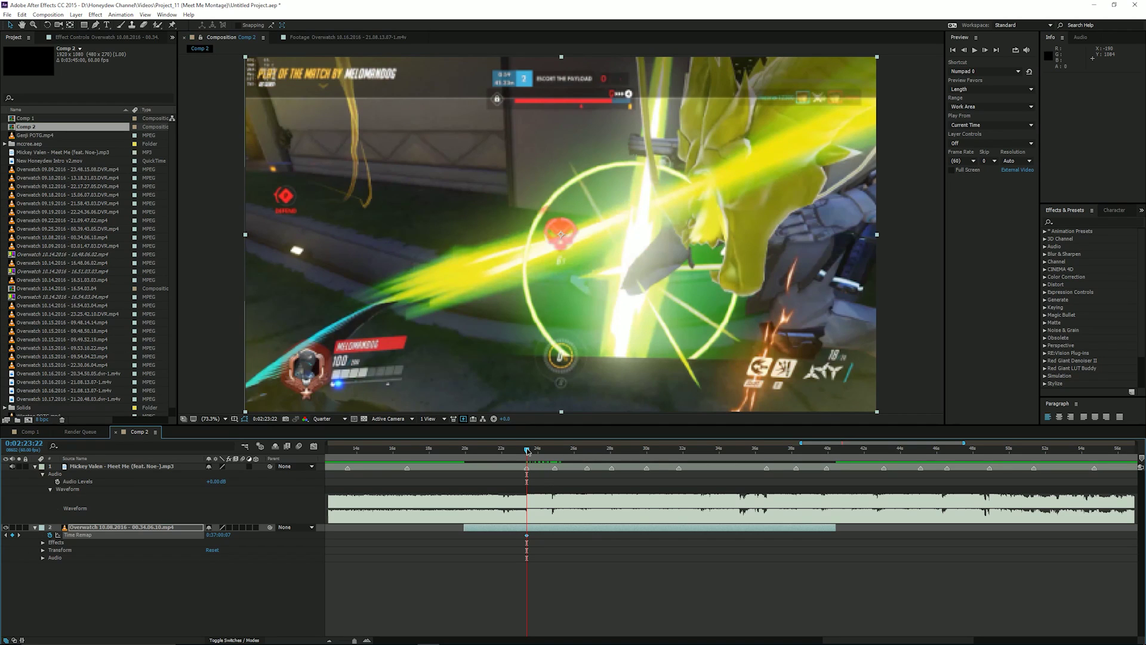
{"action": "left_click_drag", "start_coordinate": [527, 451], "coordinate": [534, 452]}
{"action": "left_click_drag", "start_coordinate": [964, 444], "coordinate": [846, 450]}
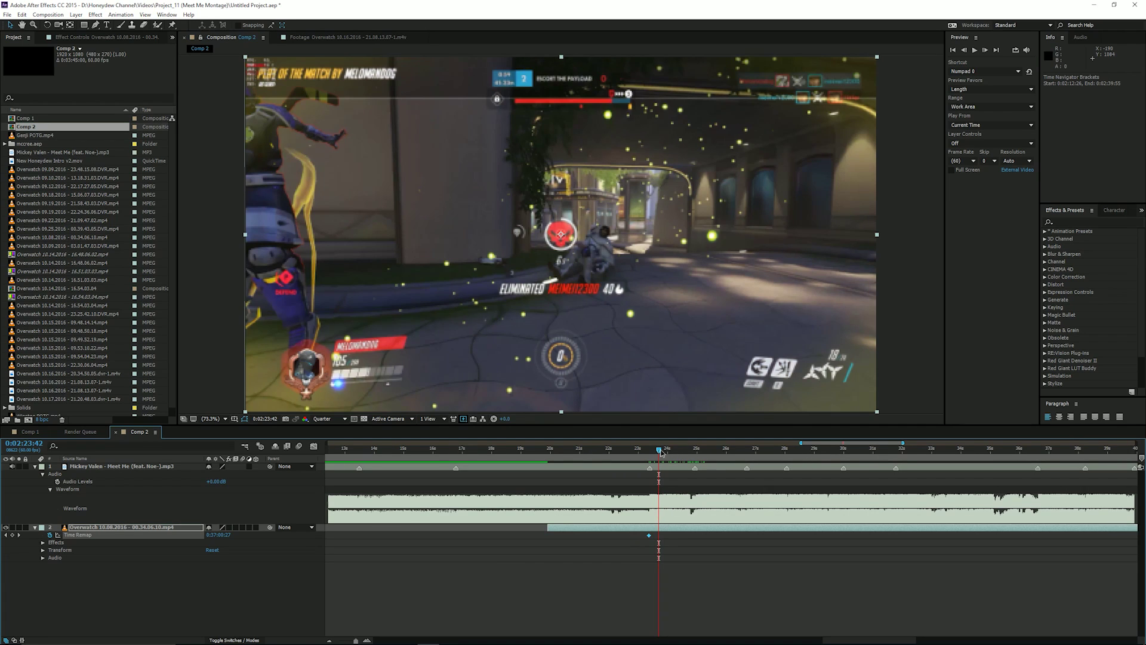
{"action": "left_click_drag", "start_coordinate": [659, 450], "coordinate": [674, 452]}
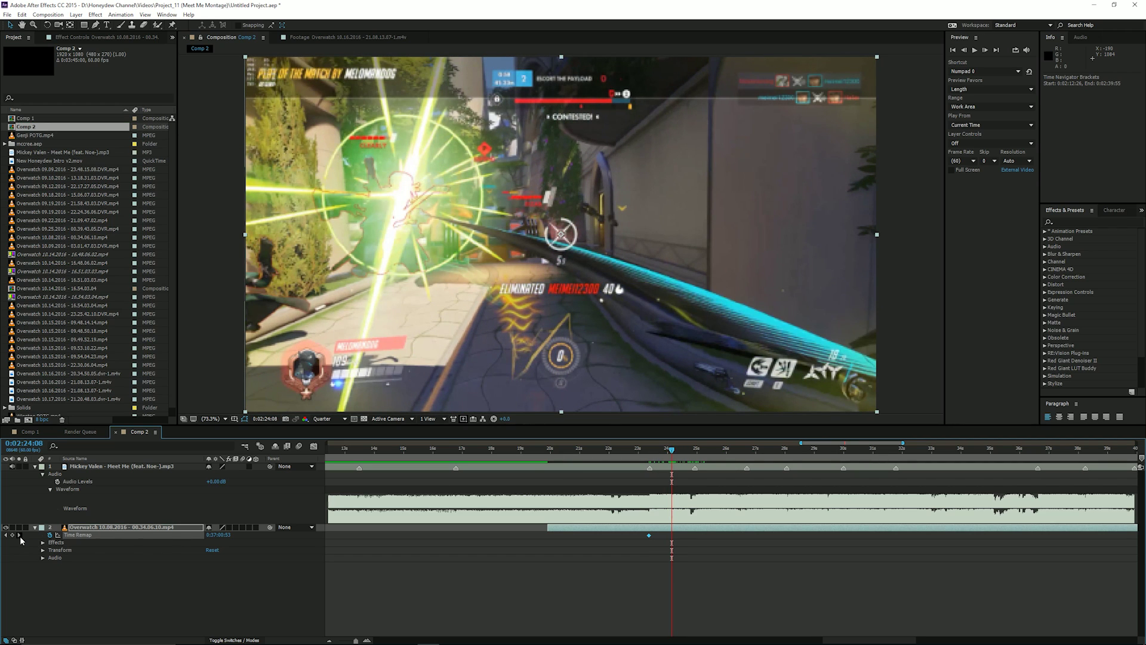
{"action": "left_click", "coordinate": [12, 535]}
{"action": "left_click", "coordinate": [674, 451]}
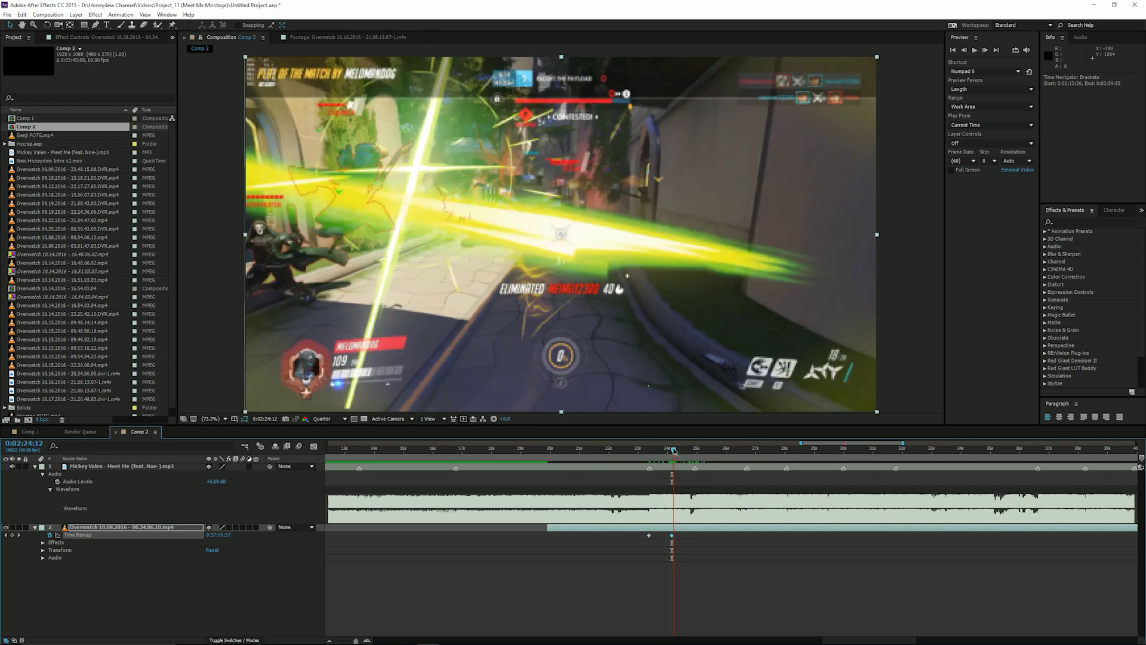
{"action": "left_click_drag", "start_coordinate": [674, 451], "coordinate": [702, 454]}
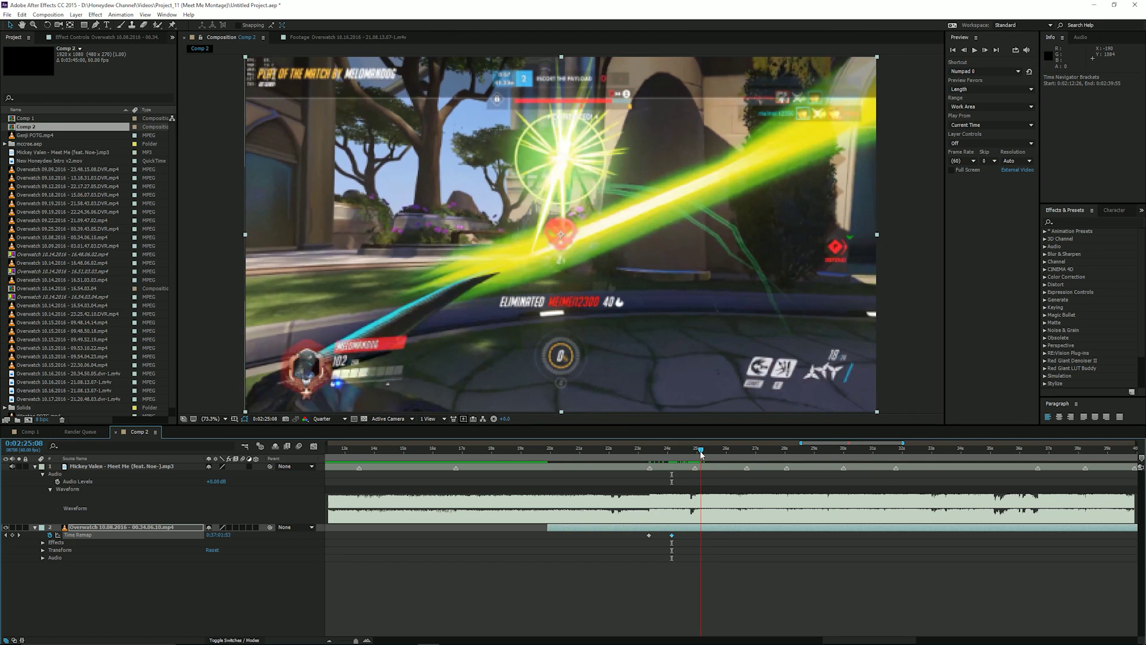
{"action": "left_click", "coordinate": [12, 535]}
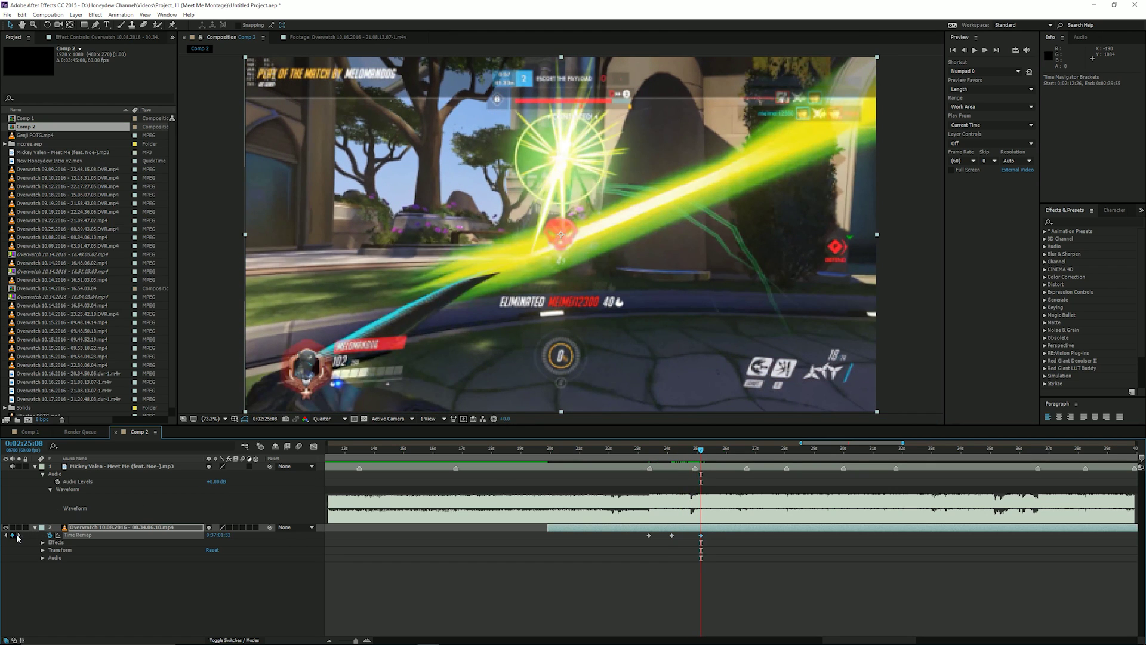
{"action": "left_click", "coordinate": [719, 453]}
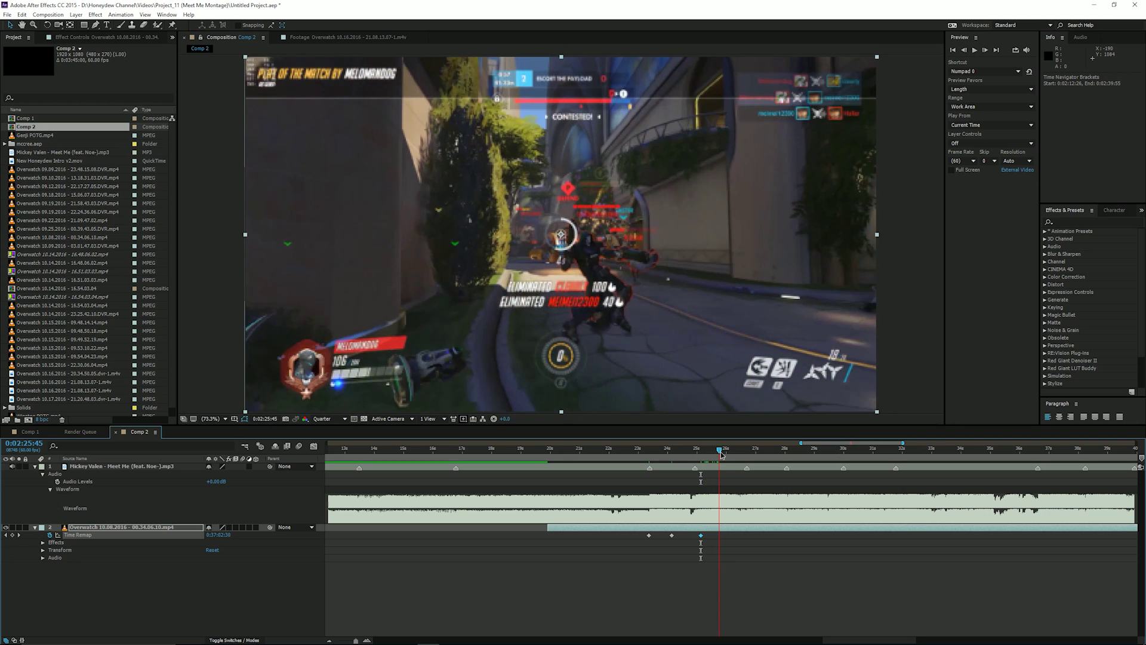
{"action": "left_click_drag", "start_coordinate": [721, 455], "coordinate": [724, 455]}
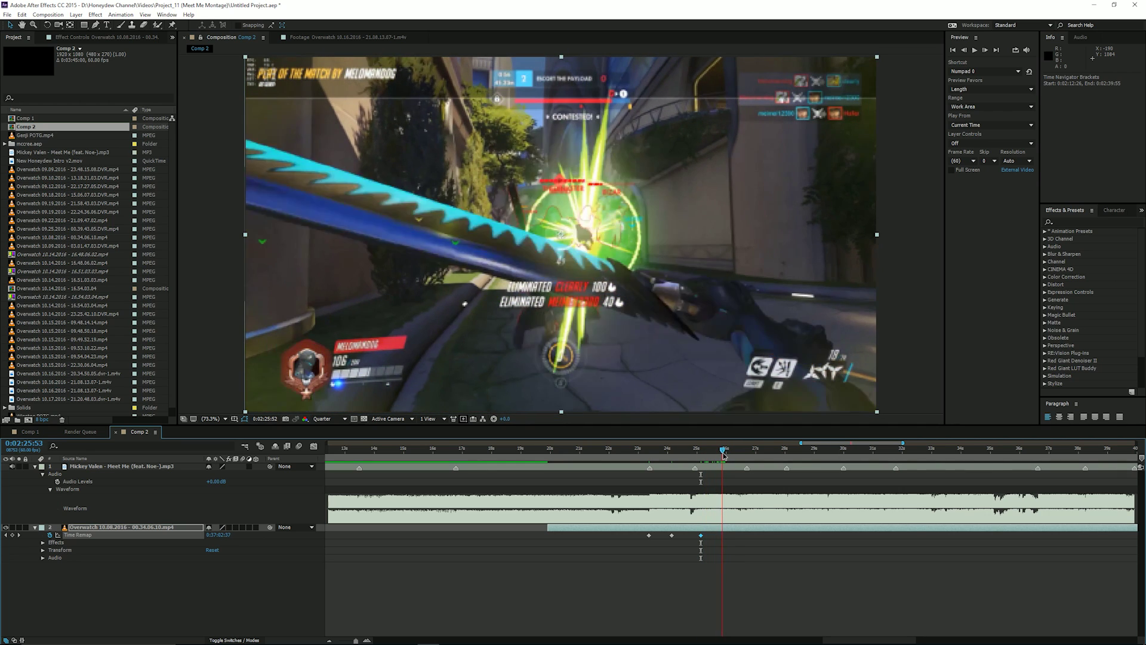
{"action": "left_click", "coordinate": [11, 535]}
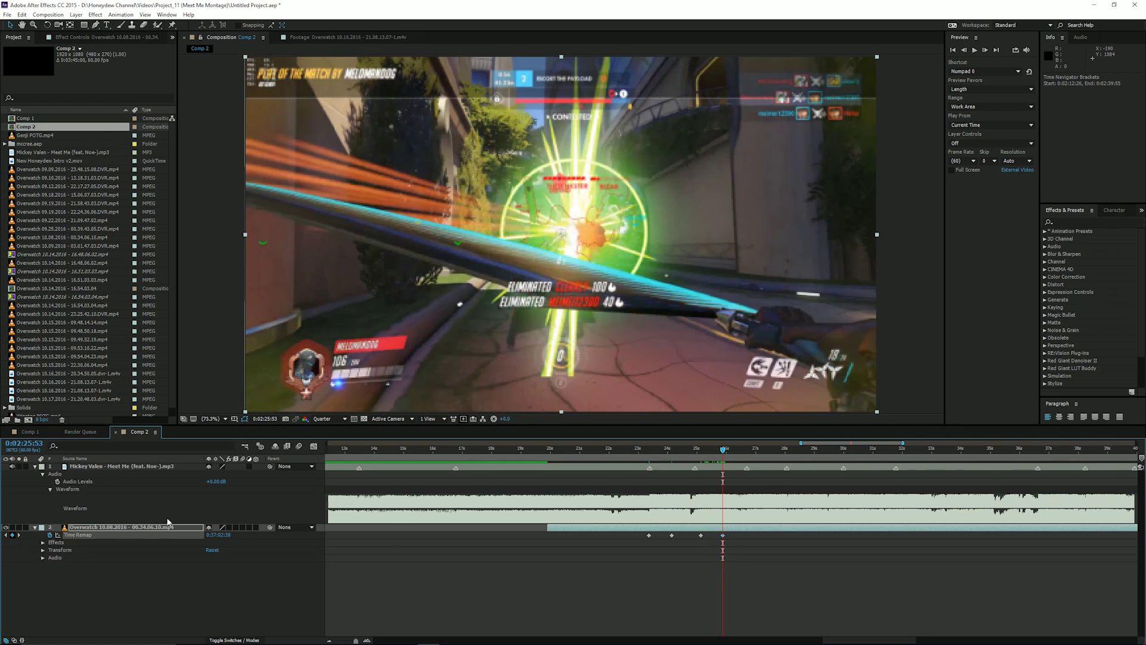
Add one more Time Remap keyframe at the later beat near 2:30
{"action": "left_click_drag", "start_coordinate": [728, 455], "coordinate": [870, 456]}
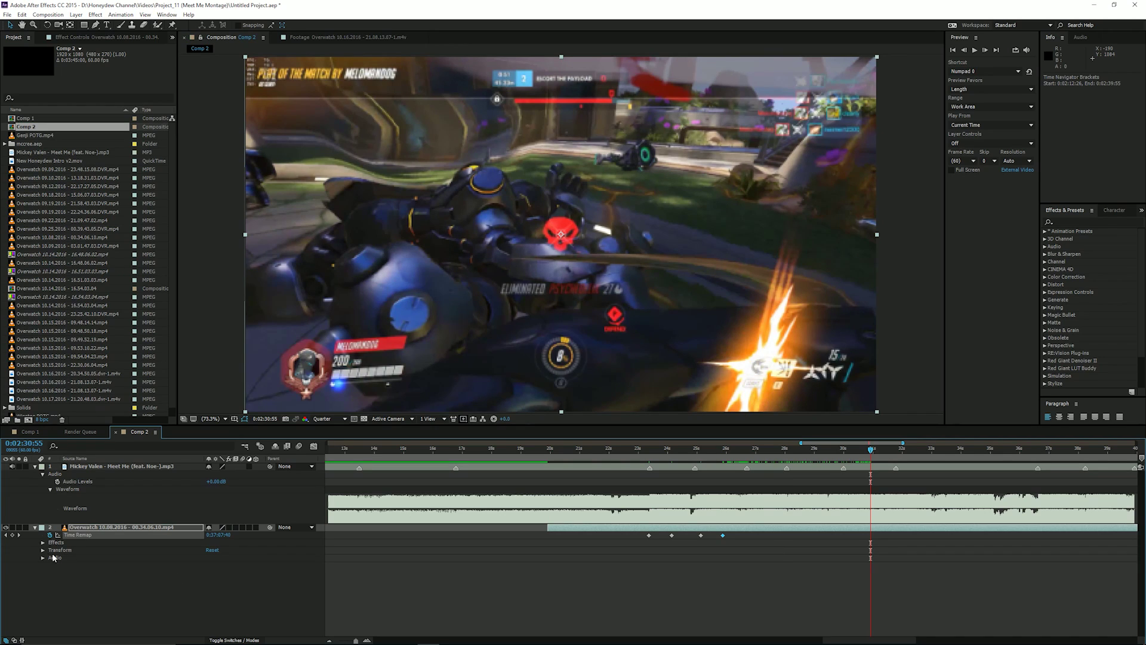
{"action": "left_click", "coordinate": [12, 535]}
{"action": "left_click_drag", "start_coordinate": [872, 455], "coordinate": [637, 465]}
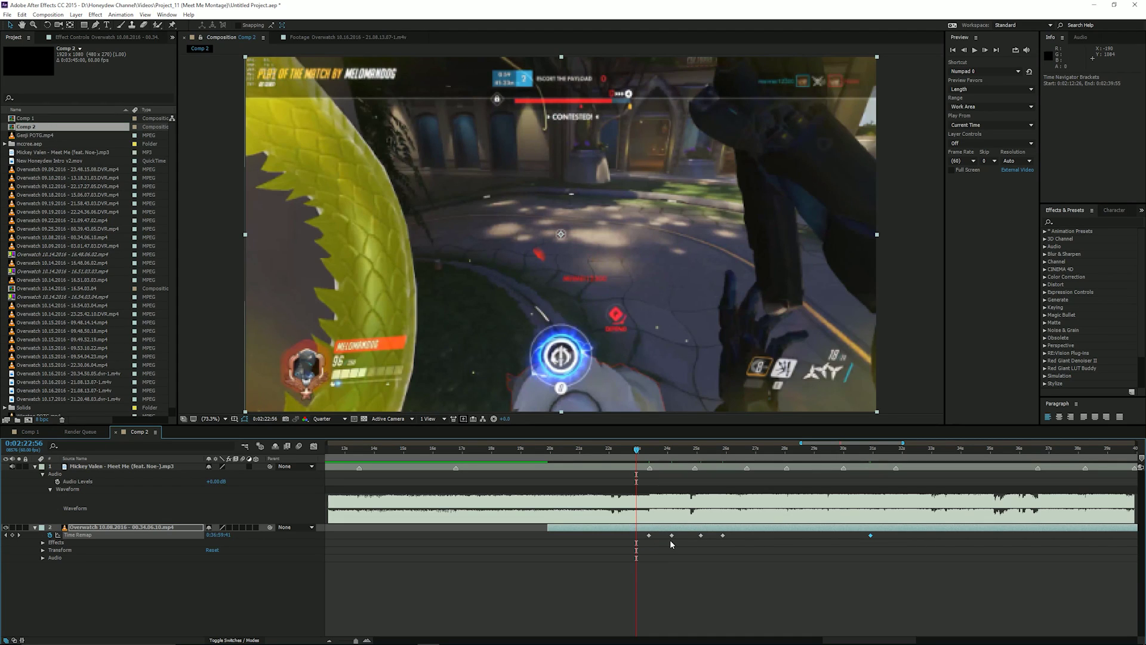
Scrub along the beat keyframes toward 2:31 and RAM-preview the remapped section with Space
{"action": "left_click_drag", "start_coordinate": [637, 450], "coordinate": [658, 453]}
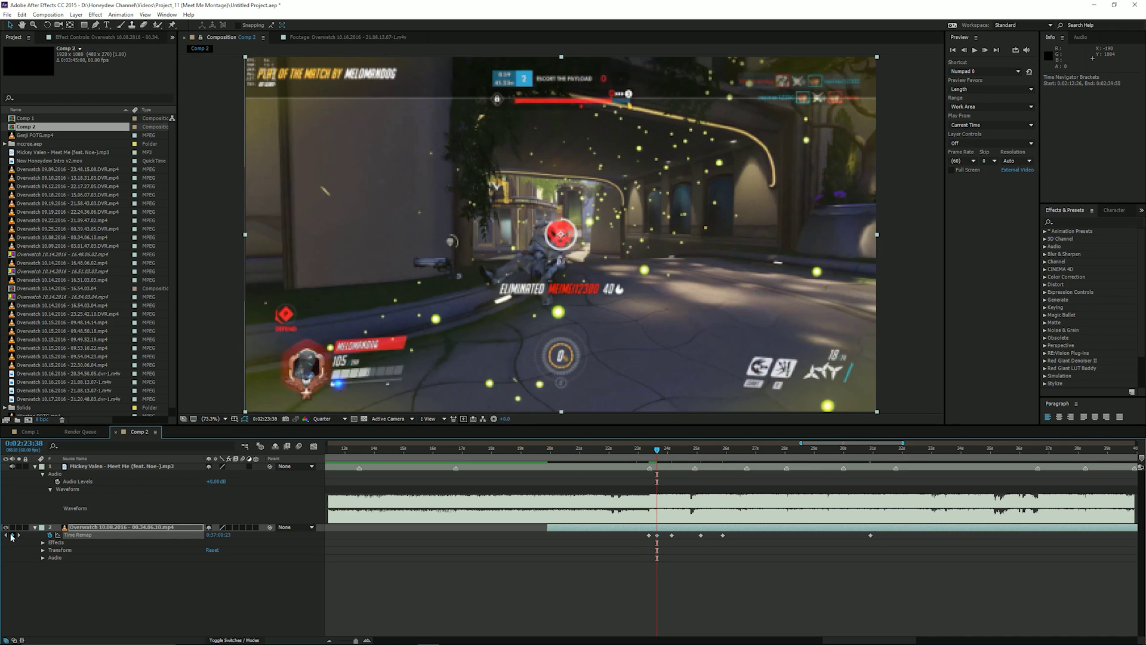
{"action": "left_click_drag", "start_coordinate": [658, 451], "coordinate": [682, 455]}
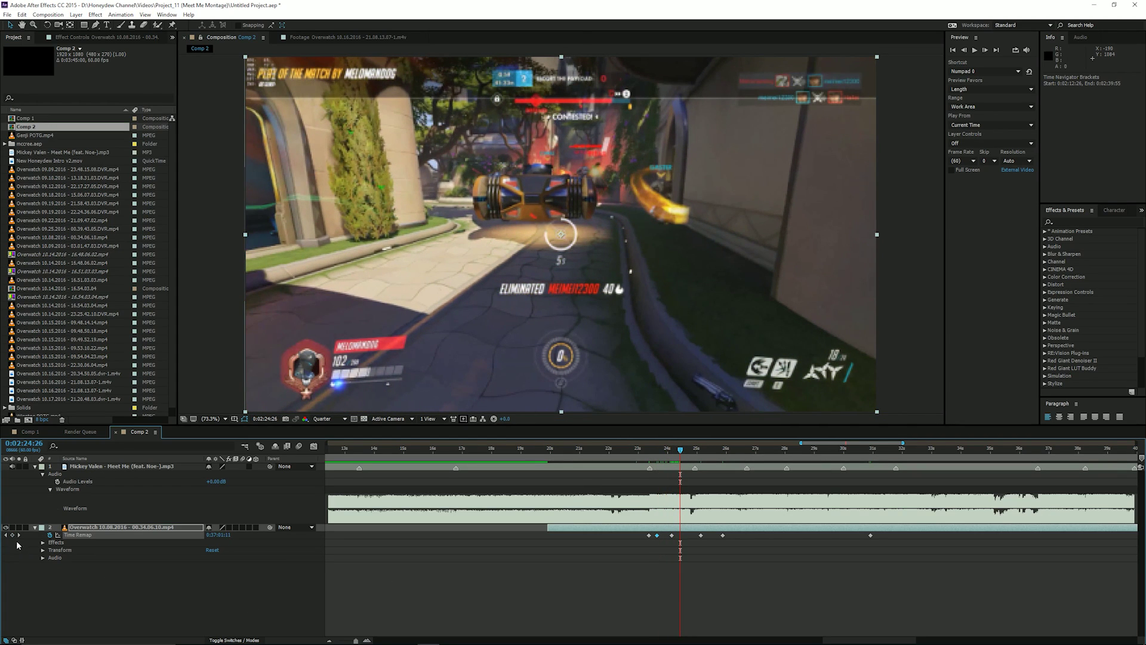
{"action": "left_click_drag", "start_coordinate": [686, 453], "coordinate": [712, 459]}
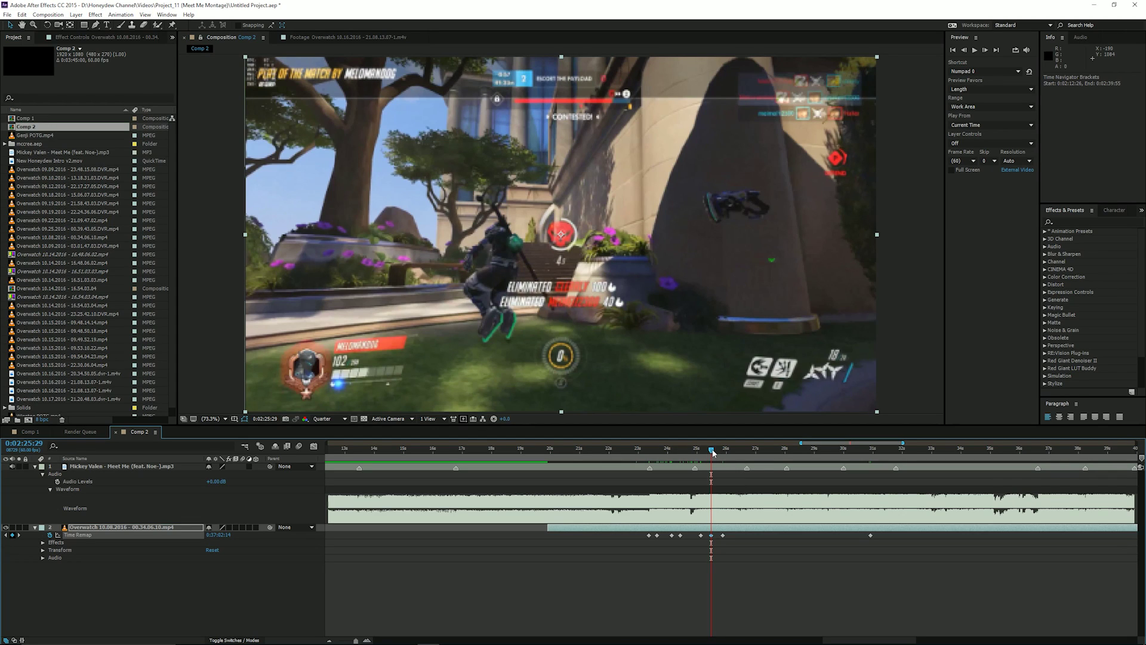
{"action": "left_click_drag", "start_coordinate": [712, 452], "coordinate": [739, 454]}
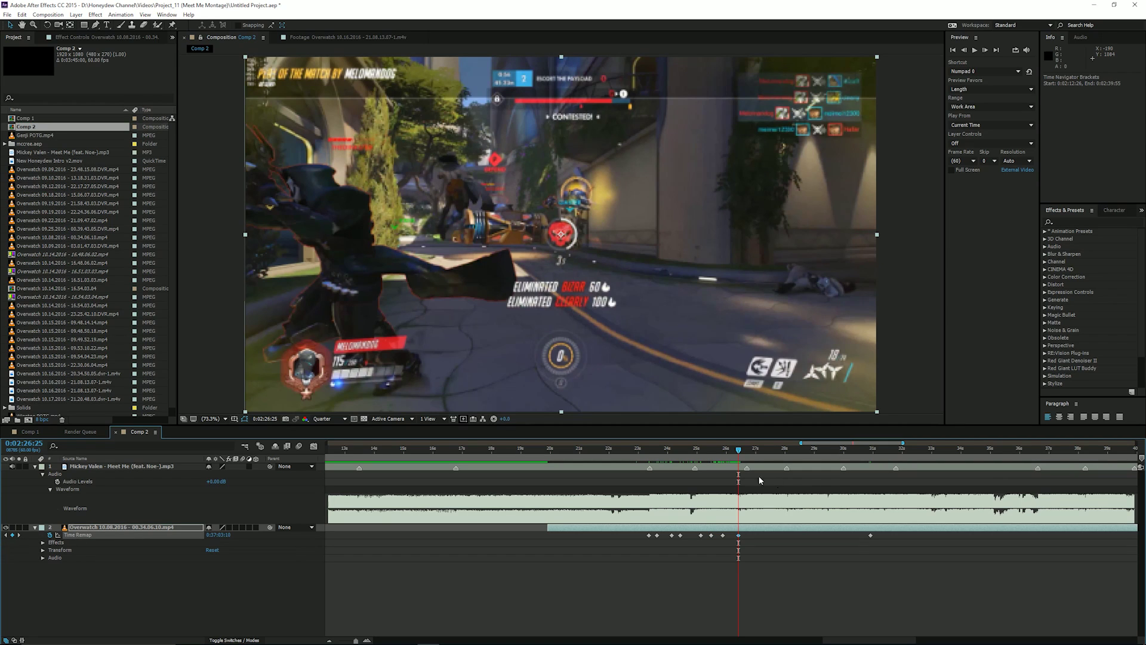
{"action": "key", "text": "space"}
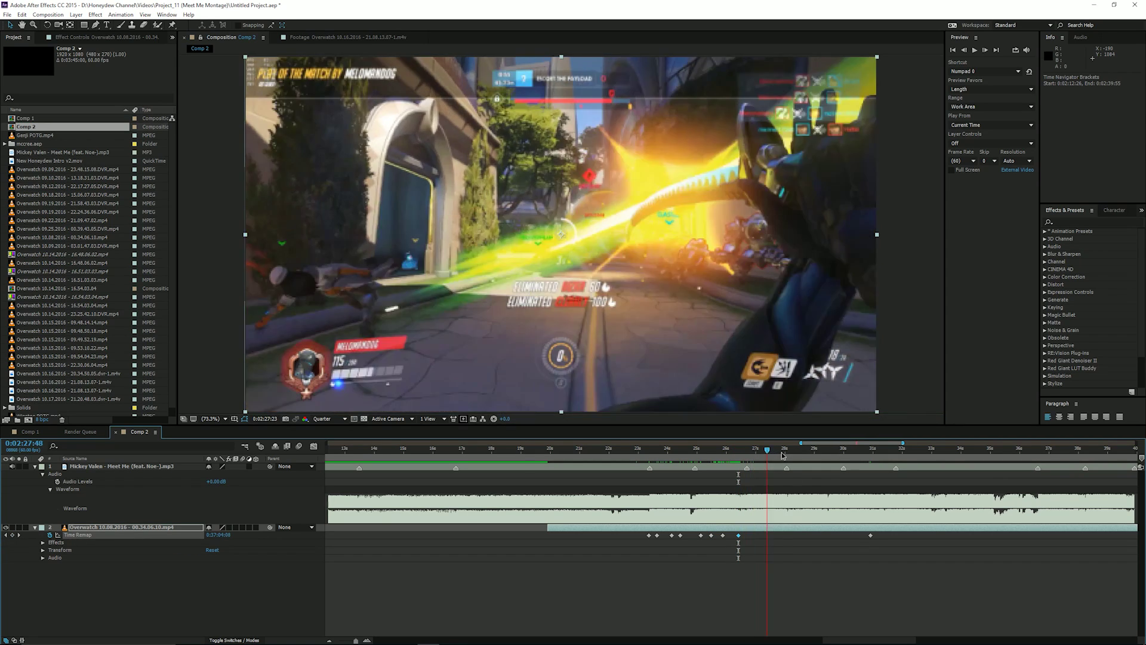
{"action": "key", "text": "space"}
{"action": "left_click_drag", "start_coordinate": [855, 452], "coordinate": [884, 458]}
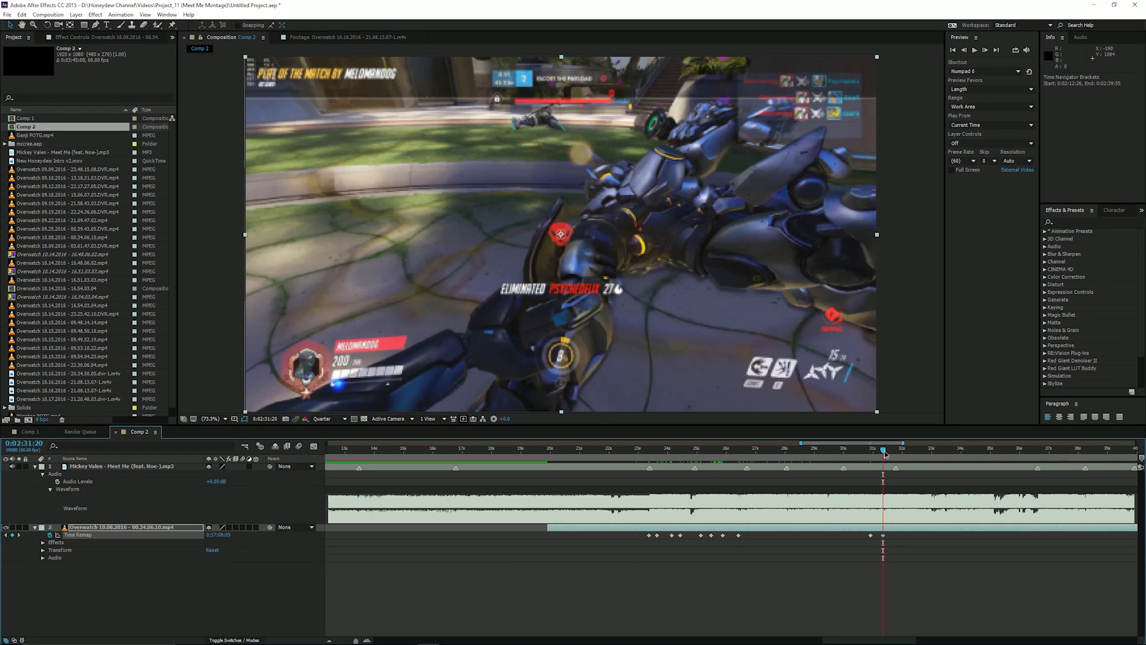
Marquee-select the later Time Remap keyframe groups and shift them a few frames later
{"action": "left_click_drag", "start_coordinate": [885, 455], "coordinate": [671, 452]}
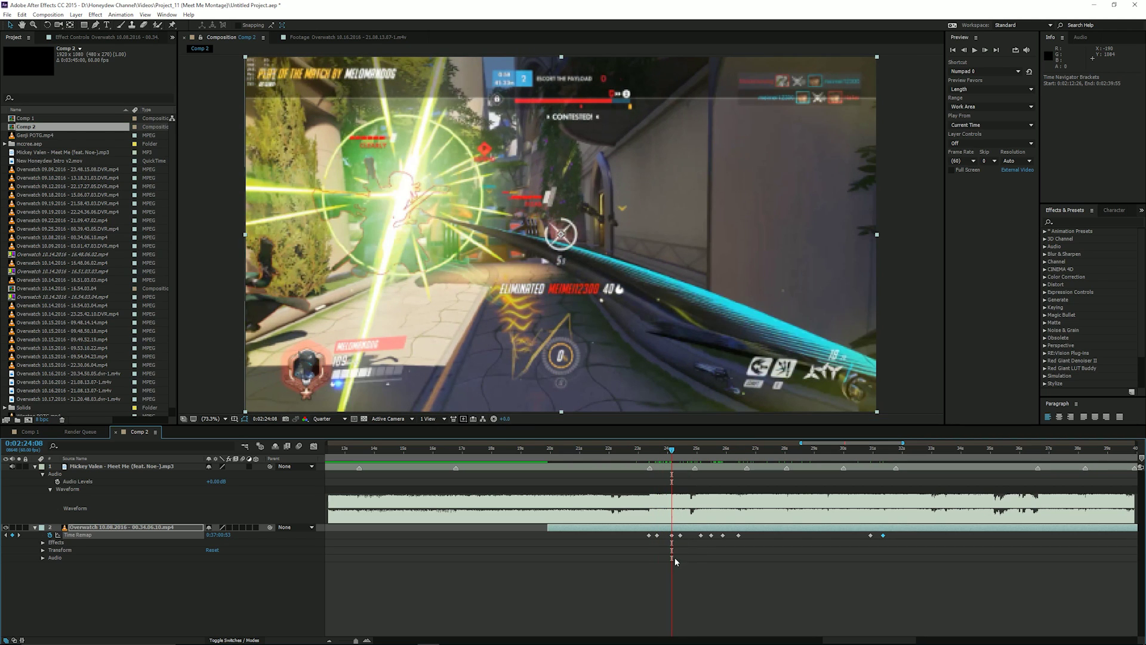
{"action": "left_click_drag", "start_coordinate": [666, 573], "coordinate": [892, 533]}
{"action": "left_click_drag", "start_coordinate": [673, 451], "coordinate": [697, 452]}
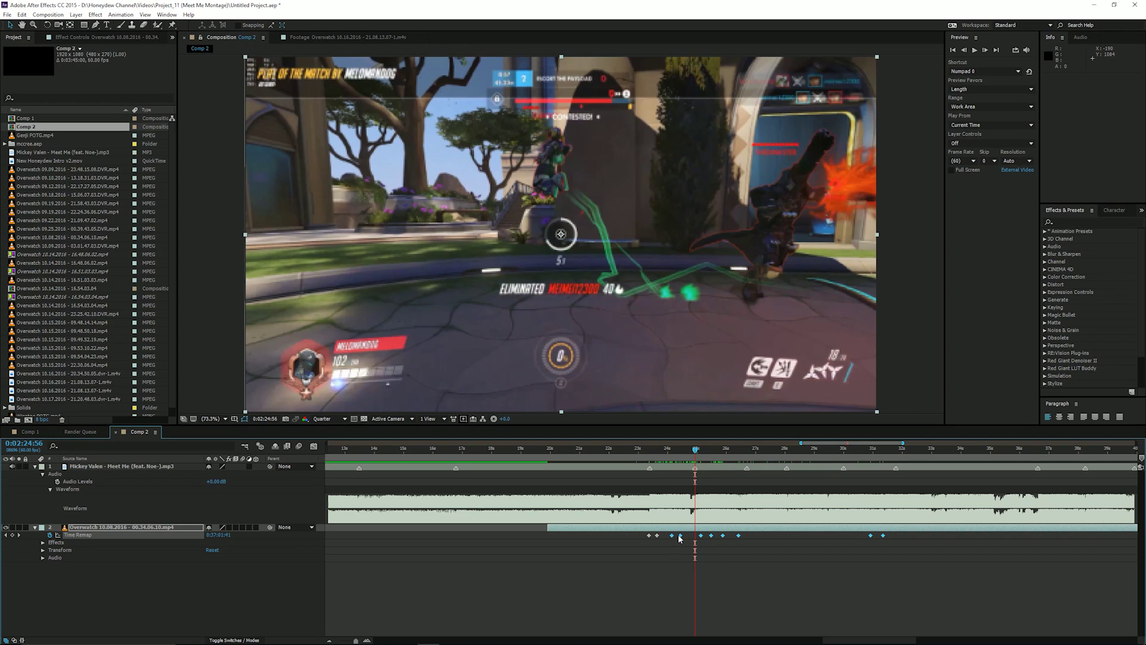
{"action": "left_click_drag", "start_coordinate": [681, 537], "coordinate": [703, 538]}
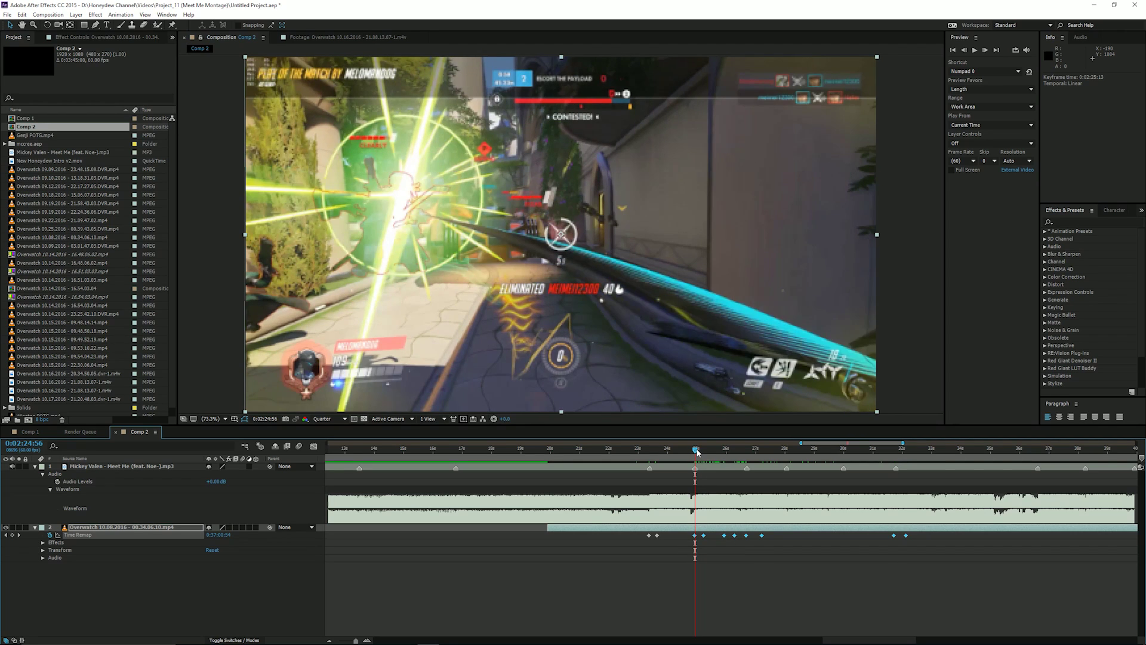
{"action": "left_click_drag", "start_coordinate": [696, 452], "coordinate": [749, 454]}
{"action": "left_click_drag", "start_coordinate": [719, 545], "coordinate": [914, 544]}
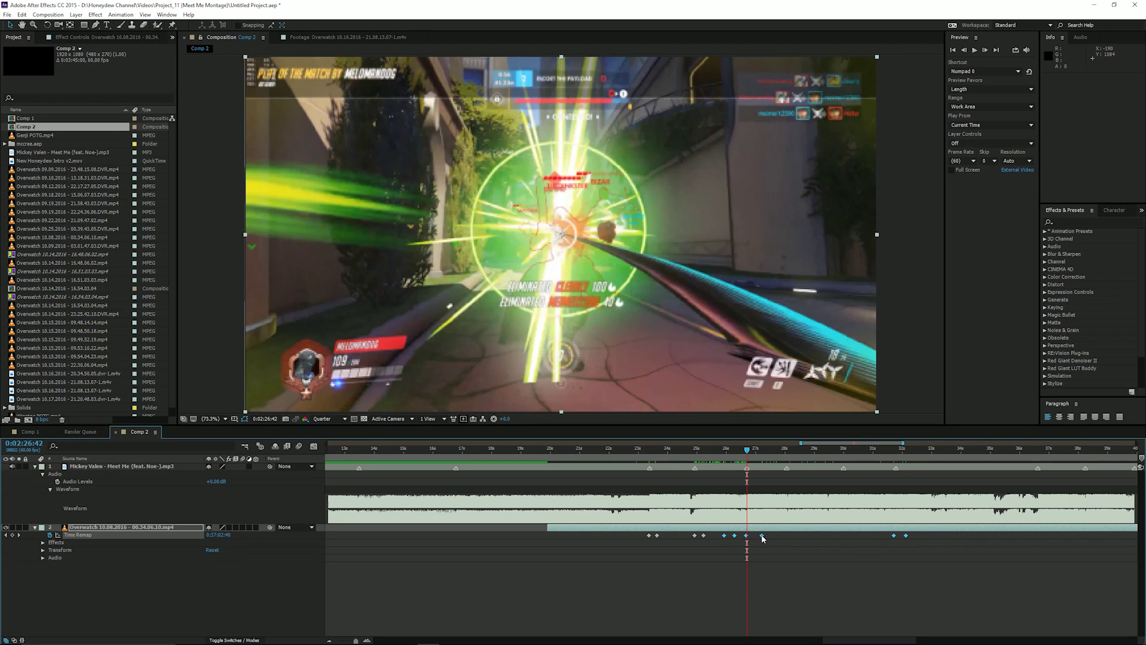
{"action": "left_click_drag", "start_coordinate": [762, 538], "coordinate": [785, 539]}
Zoom in, move four keyframes near 0:02:28 slightly later, and check the footage up to 0:02:30
{"action": "left_click_drag", "start_coordinate": [807, 444], "coordinate": [830, 444]}
{"action": "left_click_drag", "start_coordinate": [600, 453], "coordinate": [637, 455]}
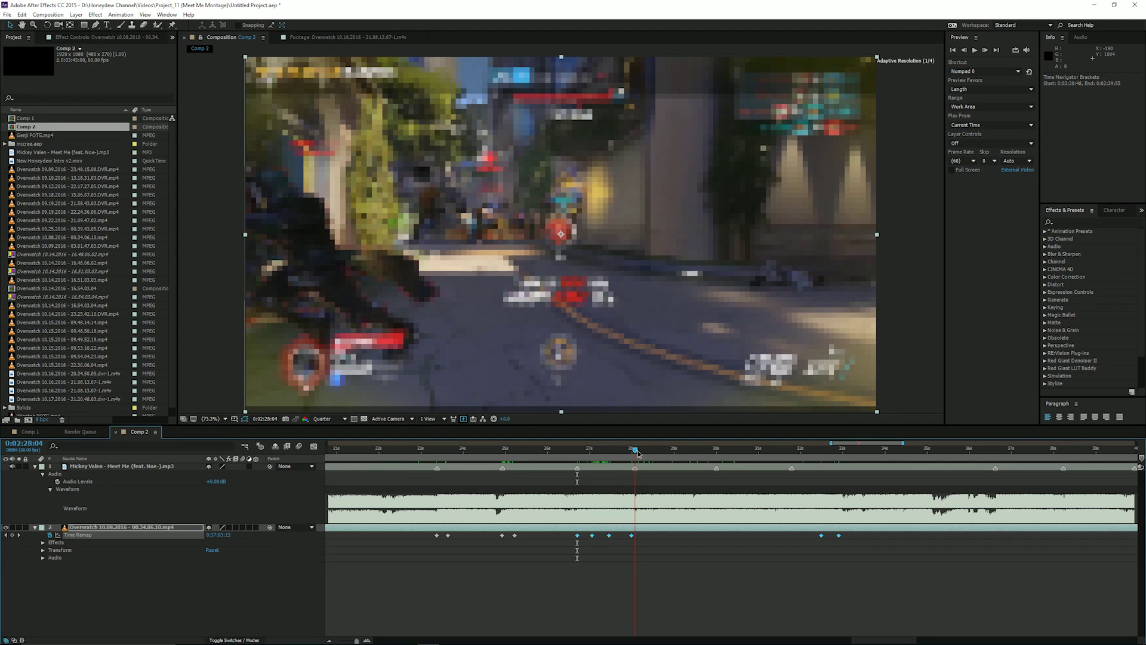
{"action": "left_click", "coordinate": [609, 554]}
{"action": "left_click_drag", "start_coordinate": [608, 551], "coordinate": [840, 533]}
{"action": "left_click_drag", "start_coordinate": [632, 536], "coordinate": [660, 539]}
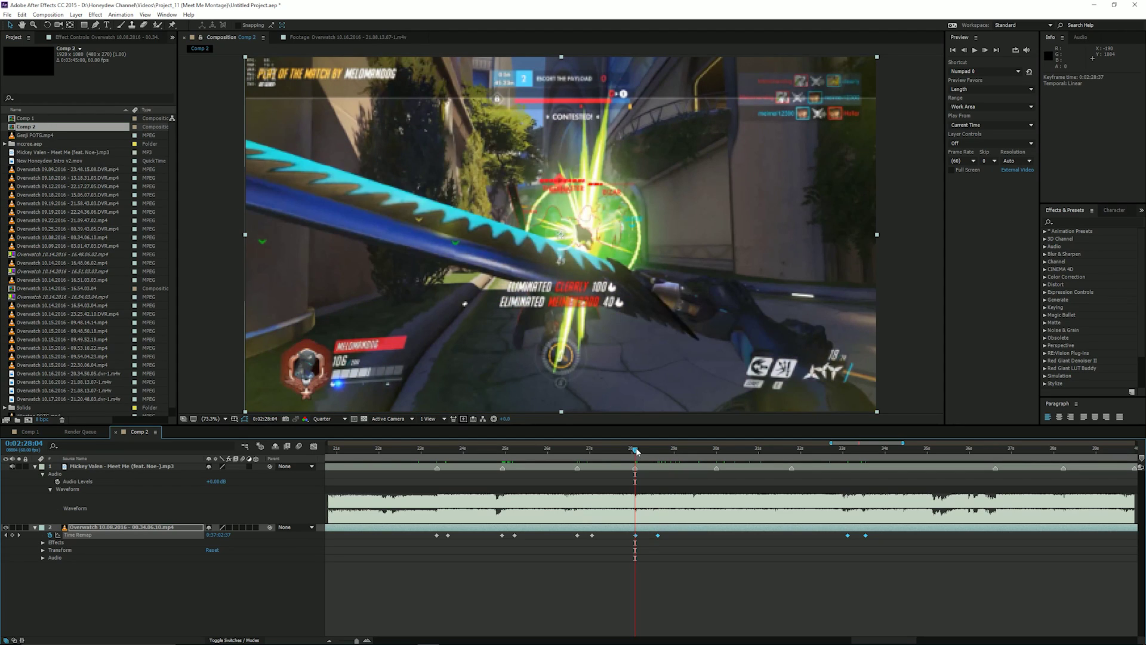
{"action": "left_click_drag", "start_coordinate": [637, 451], "coordinate": [717, 454]}
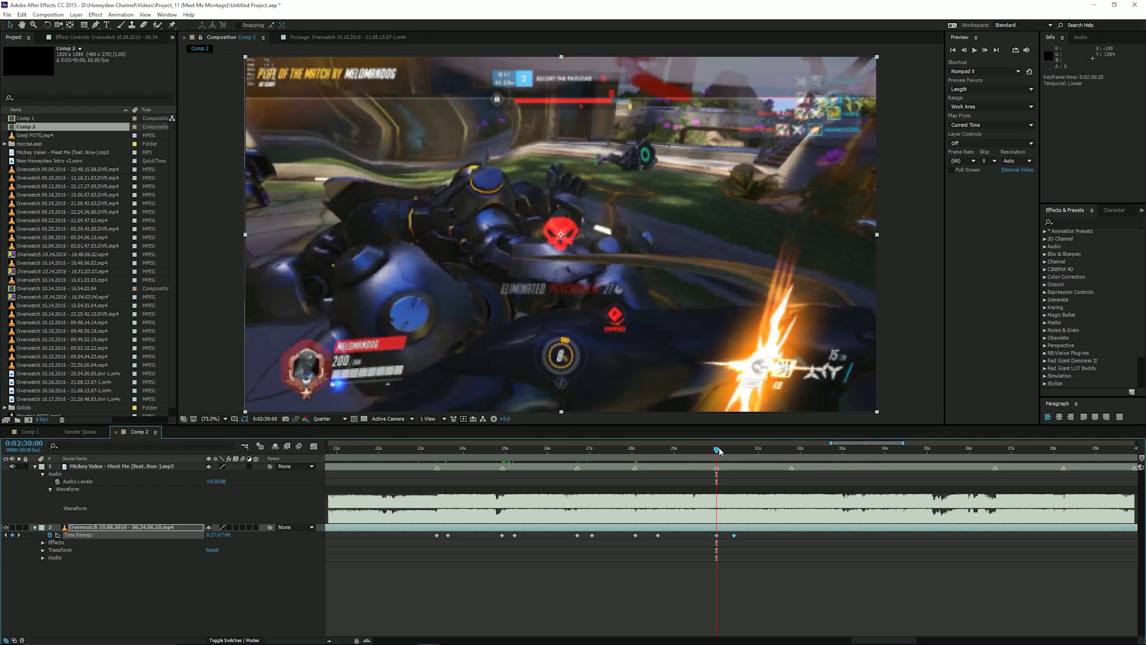
{"action": "left_click", "coordinate": [693, 449]}
{"action": "left_click_drag", "start_coordinate": [628, 456], "coordinate": [442, 459]}
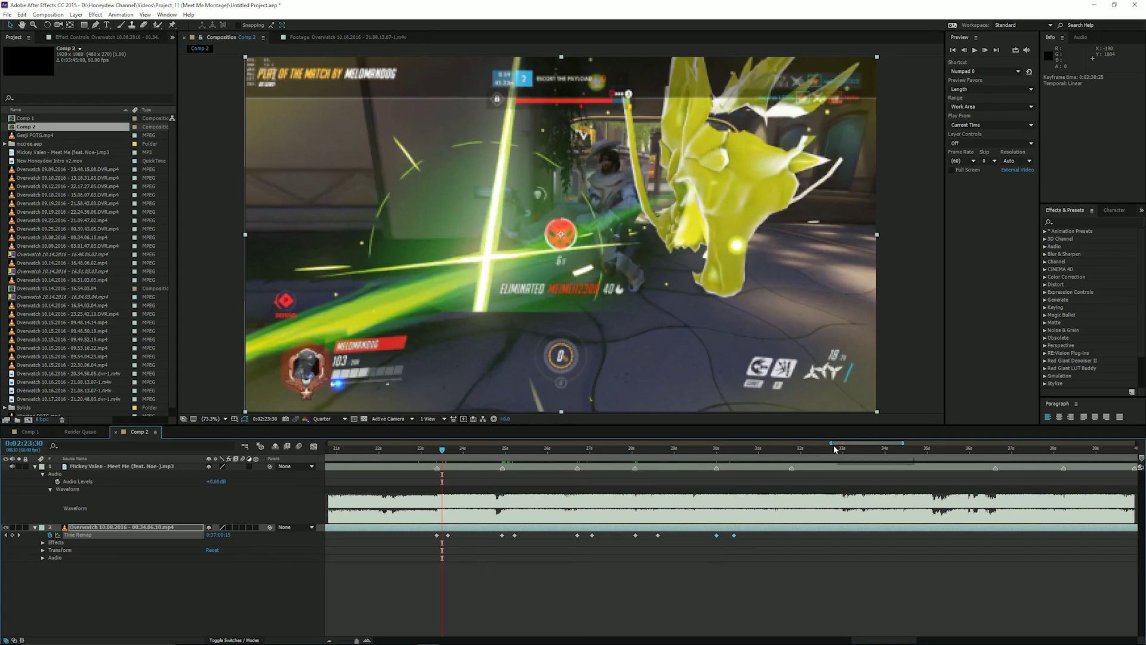
{"action": "left_click_drag", "start_coordinate": [832, 443], "coordinate": [805, 446]}
Find the beat after 0:02:24 and drag the Time Remap keyframe near 0:02:25 later
{"action": "left_click", "coordinate": [498, 449]}
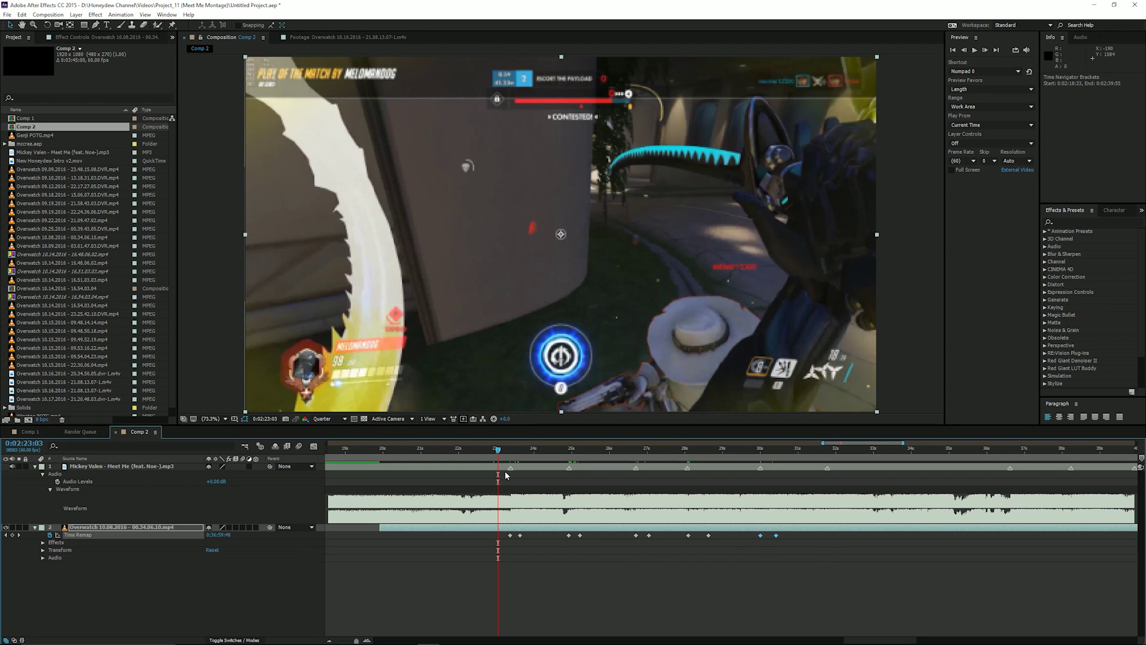
{"action": "left_click_drag", "start_coordinate": [505, 454], "coordinate": [559, 541]}
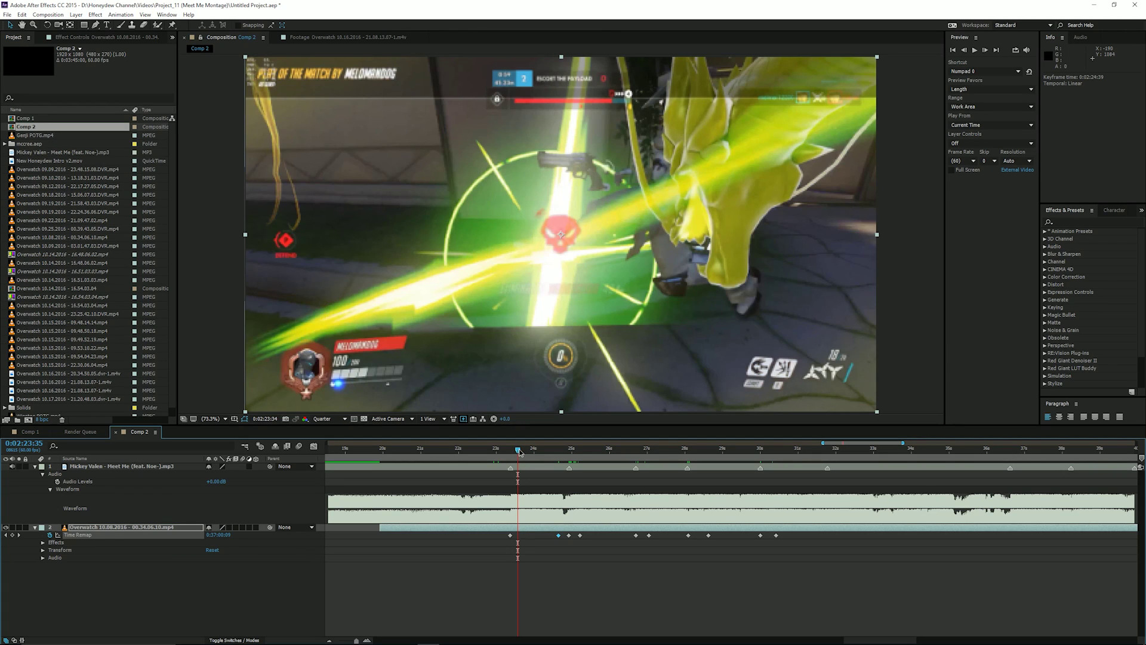
{"action": "left_click_drag", "start_coordinate": [519, 452], "coordinate": [569, 459]}
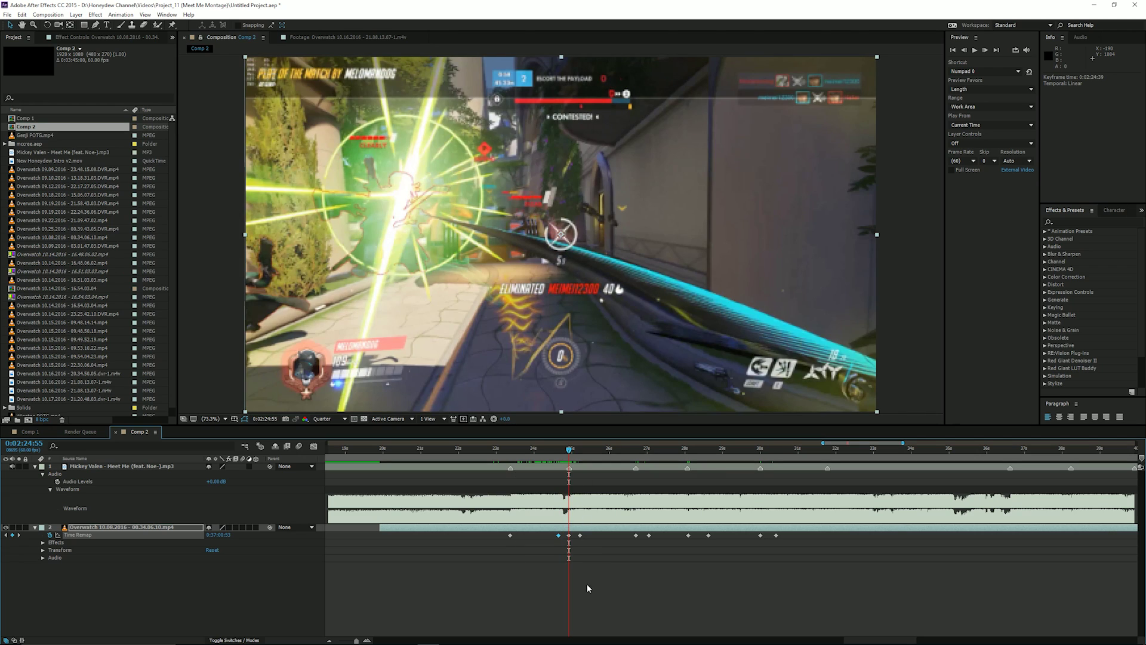
{"action": "left_click", "coordinate": [586, 583]}
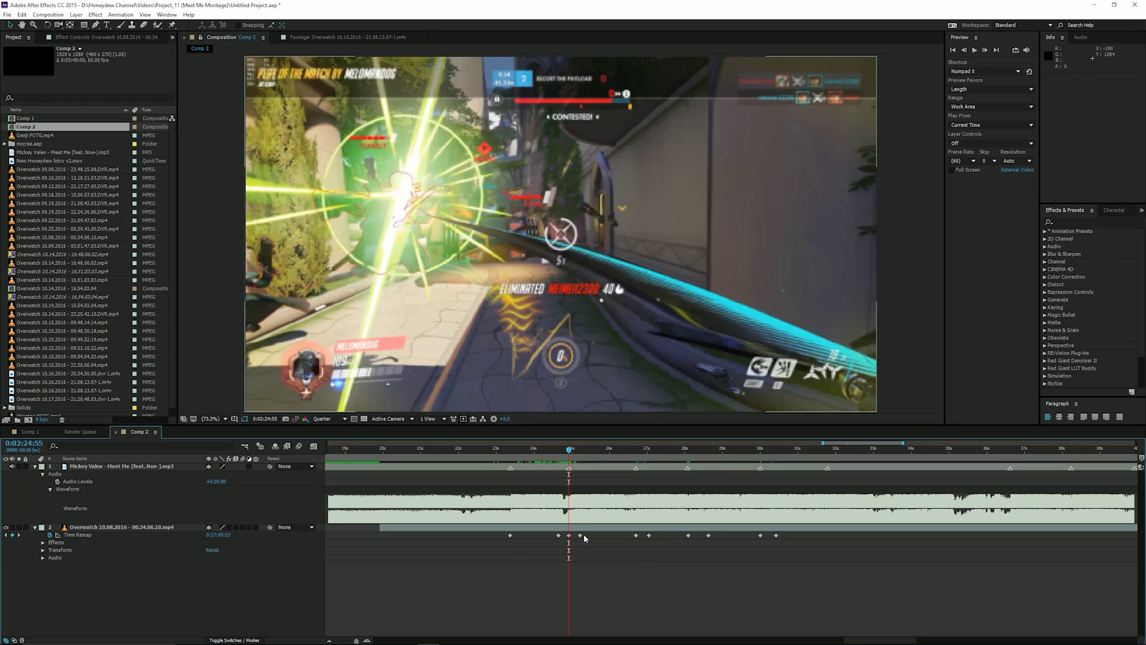
{"action": "left_click_drag", "start_coordinate": [581, 536], "coordinate": [794, 541]}
{"action": "left_click_drag", "start_coordinate": [567, 453], "coordinate": [469, 450]}
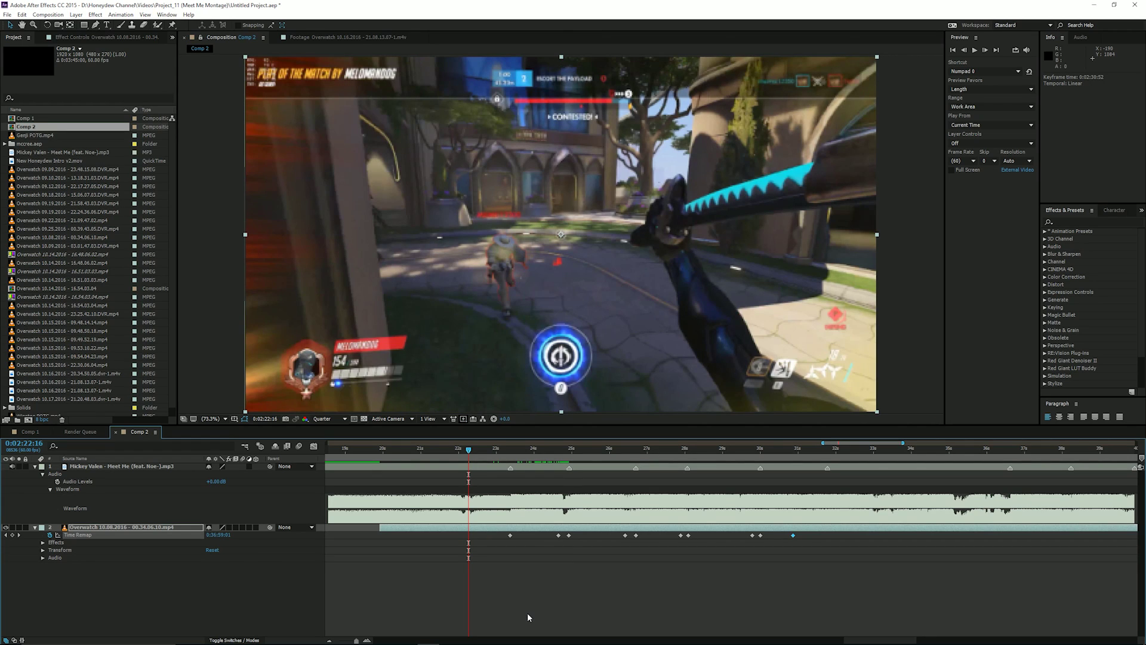
{"action": "key", "text": "space"}
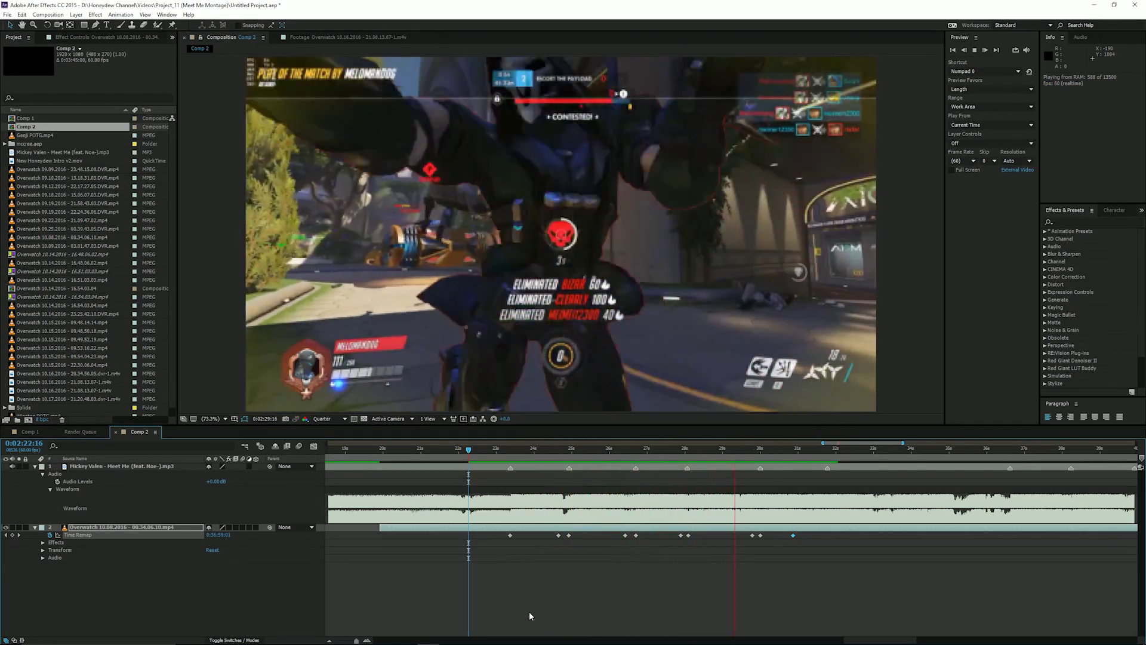
{"action": "key", "text": "space"}
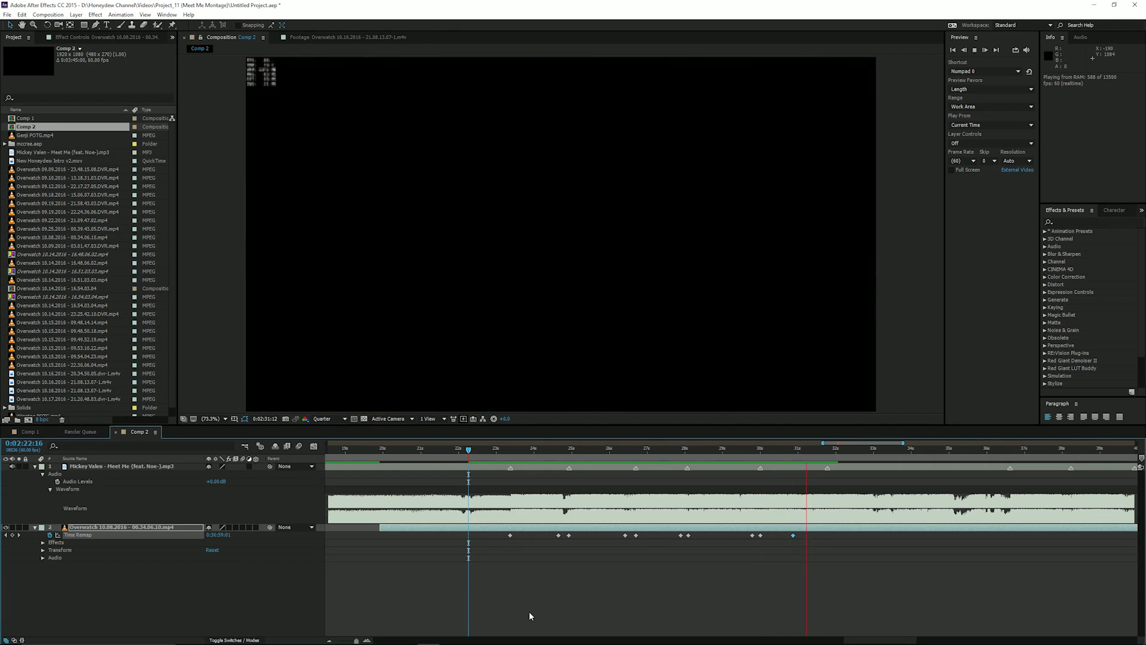
{"action": "left_click", "coordinate": [482, 451]}
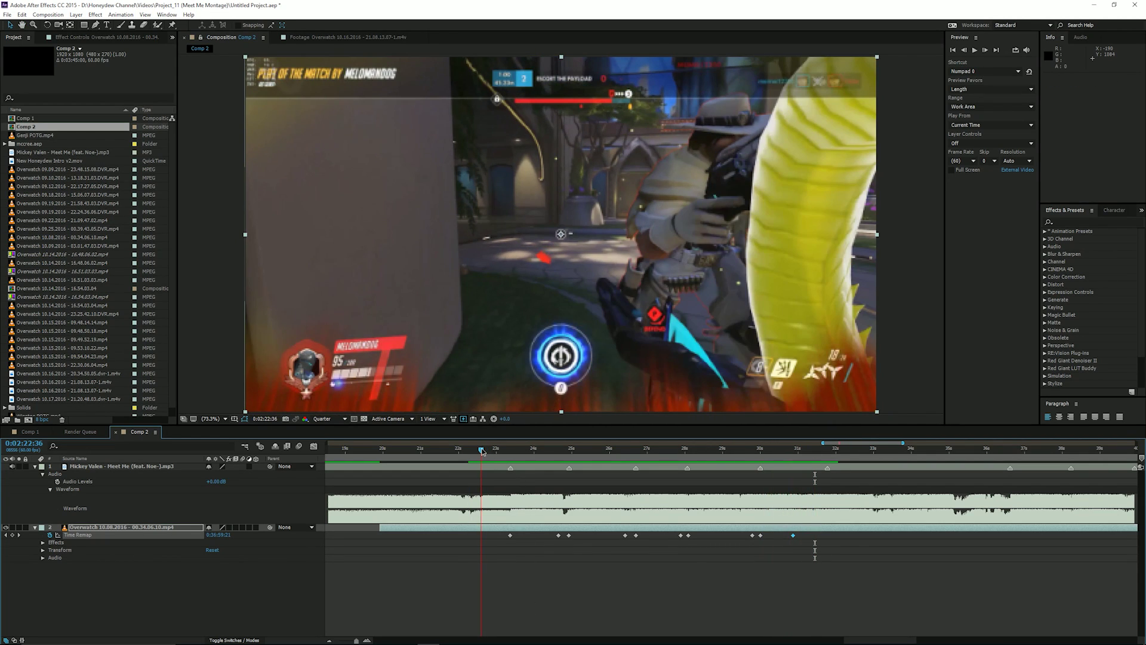
{"action": "left_click_drag", "start_coordinate": [487, 452], "coordinate": [520, 453]}
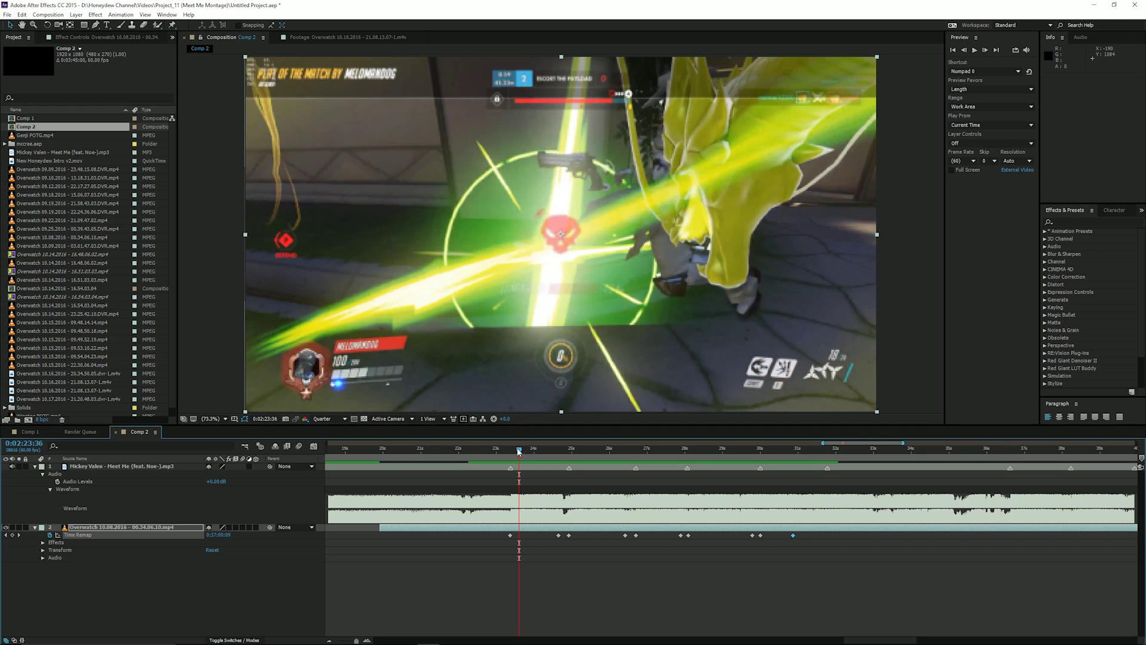
Preview the retimed section, then return the current time to about 0:02:22:14
{"action": "key", "text": "space"}
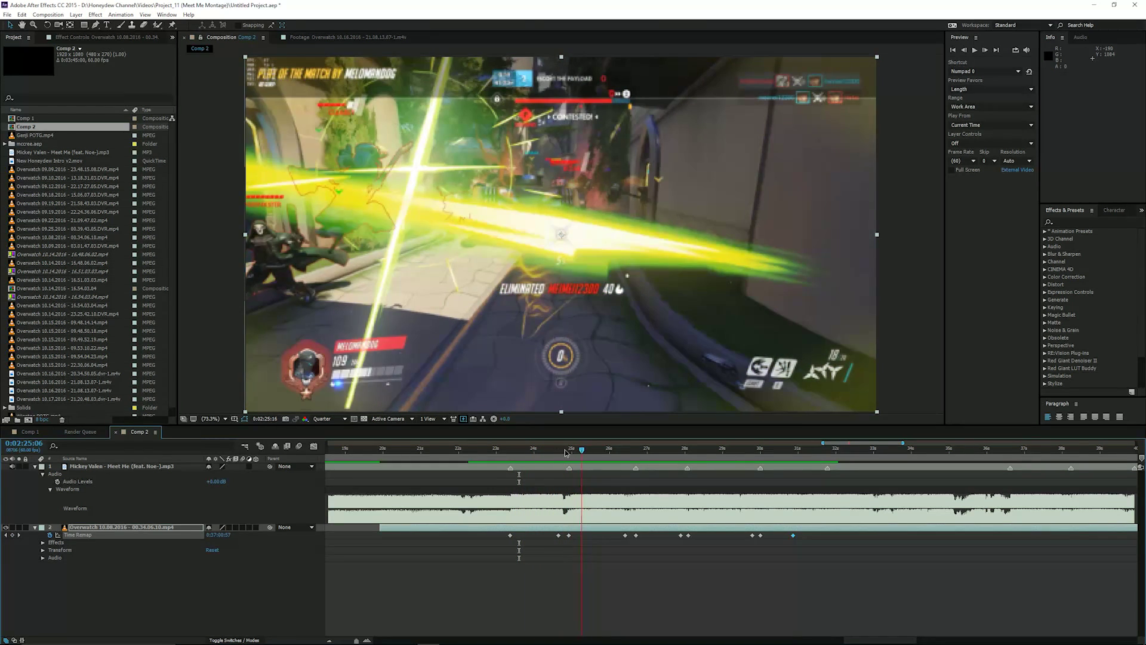
{"action": "left_click_drag", "start_coordinate": [566, 452], "coordinate": [480, 454]}
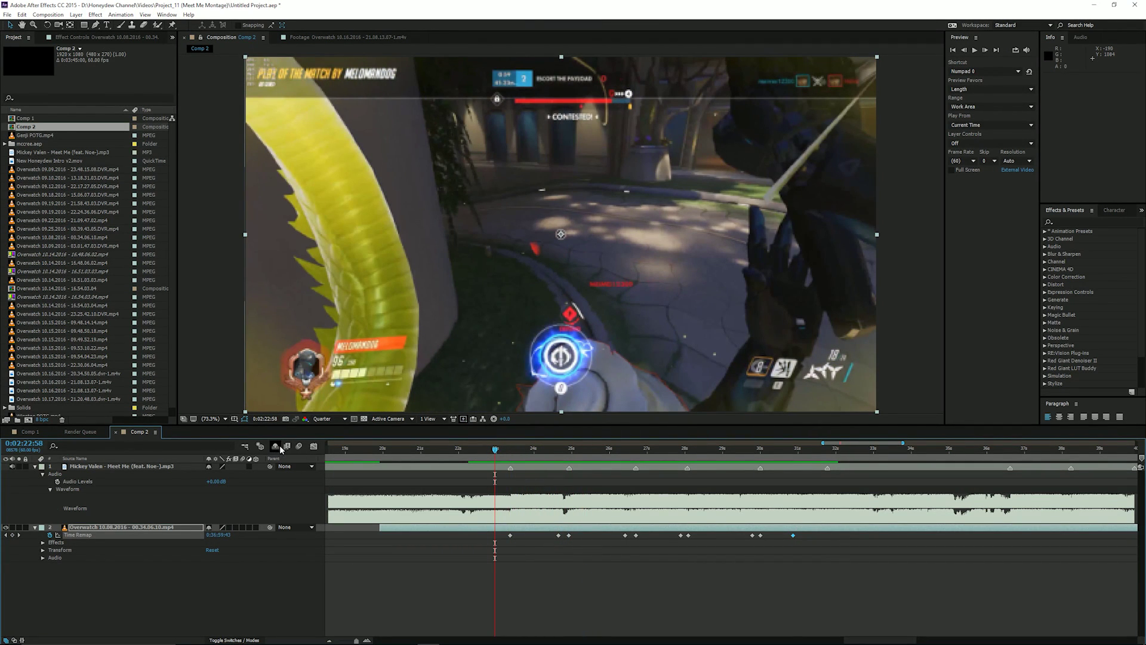
{"action": "left_click", "coordinate": [478, 453]}
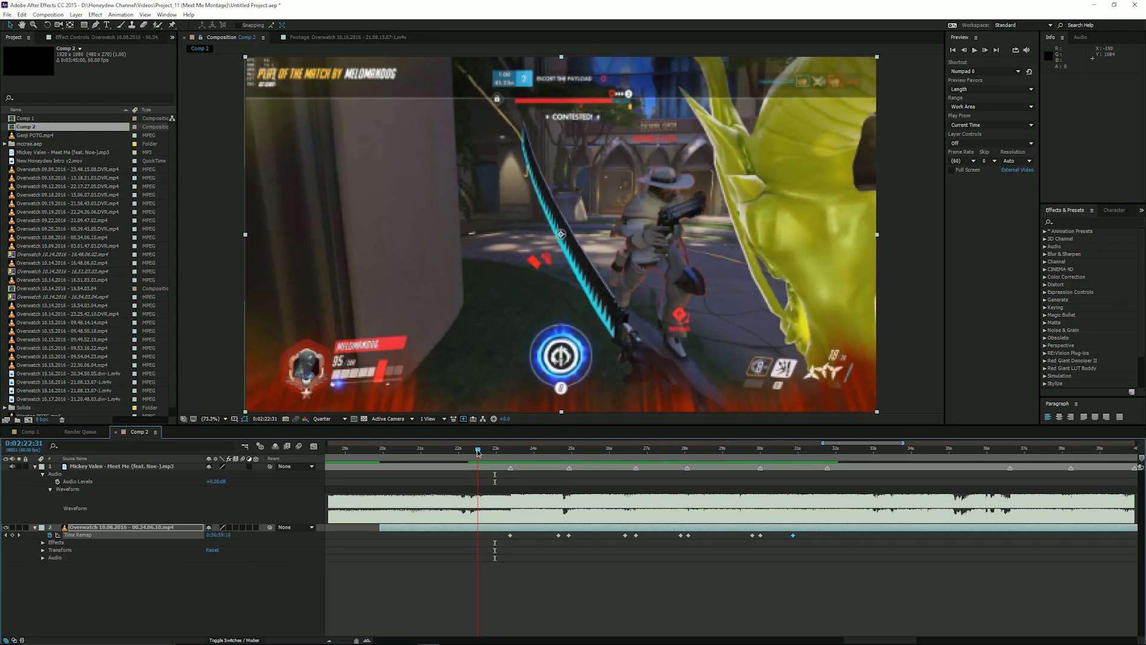
{"action": "mouse_move", "coordinate": [478, 452]}
{"action": "left_mouse_down"}
{"action": "mouse_move", "coordinate": [467, 453]}
{"action": "mouse_move", "coordinate": [540, 455]}
{"action": "mouse_move", "coordinate": [472, 454]}
{"action": "left_mouse_up"}
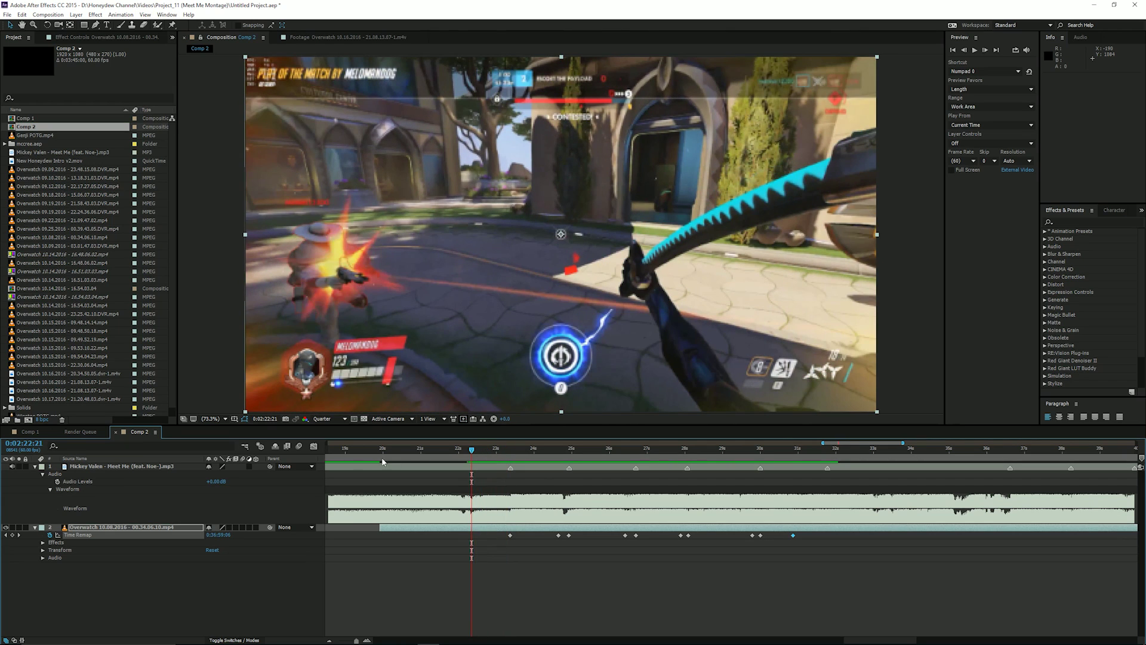
Turn on the Frame Blending and Motion Blur switches for the Overwatch layer
{"action": "left_click", "coordinate": [237, 527]}
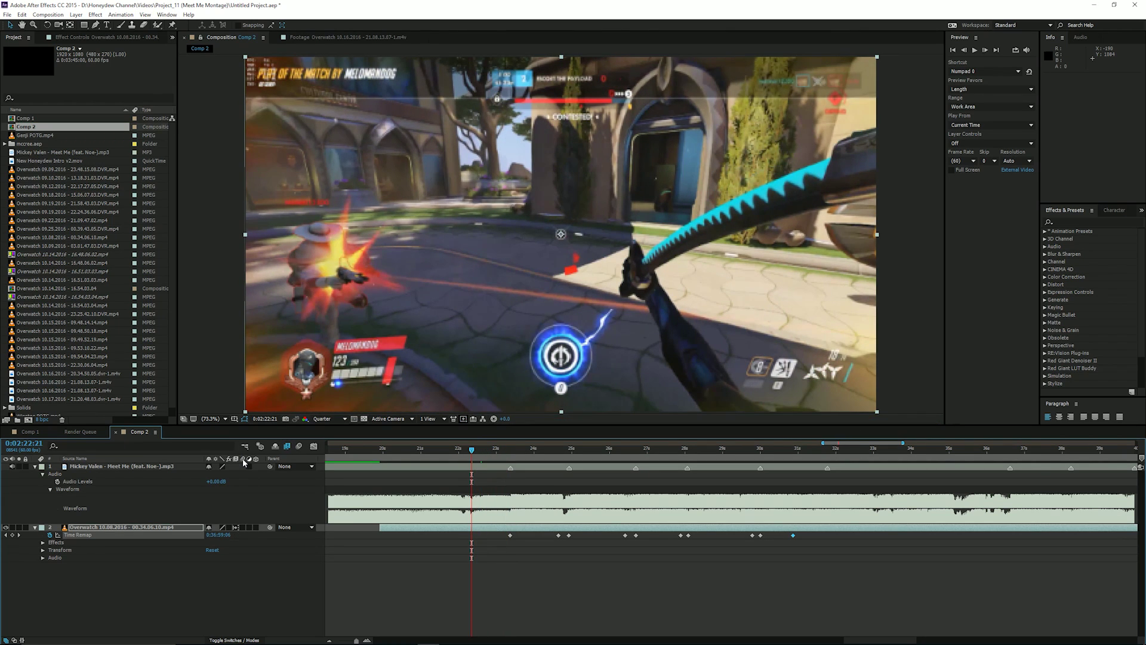
{"action": "left_click", "coordinate": [244, 528]}
{"action": "mouse_move", "coordinate": [472, 452]}
{"action": "left_mouse_down"}
{"action": "mouse_move", "coordinate": [494, 452]}
{"action": "mouse_move", "coordinate": [471, 453]}
{"action": "left_mouse_up"}
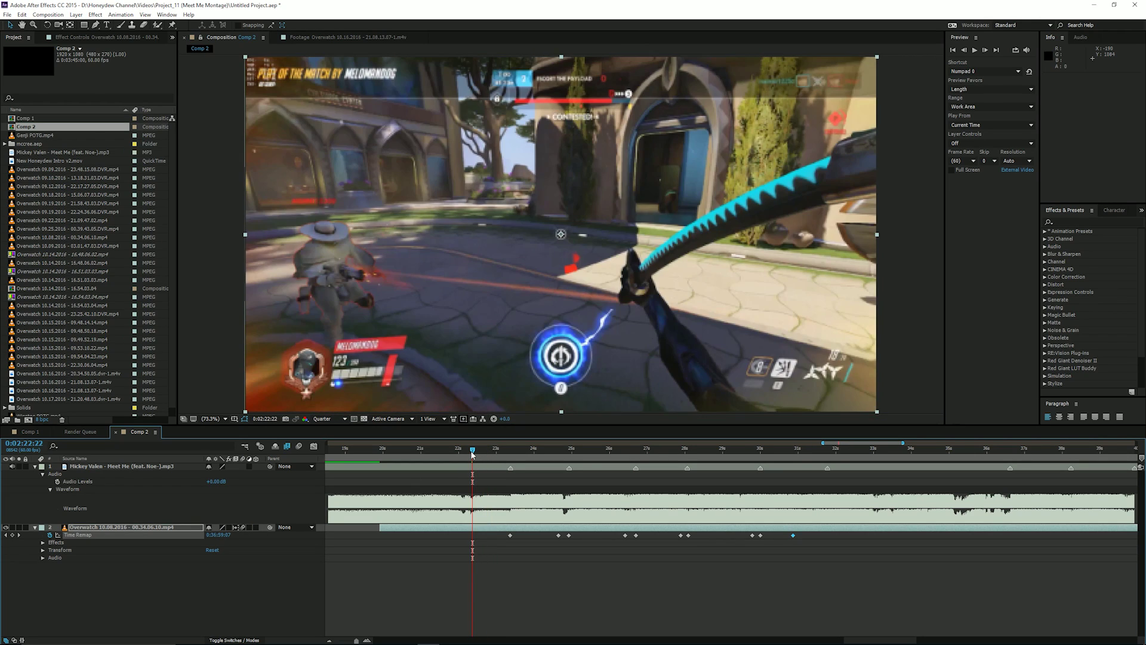
{"action": "key", "text": "space"}
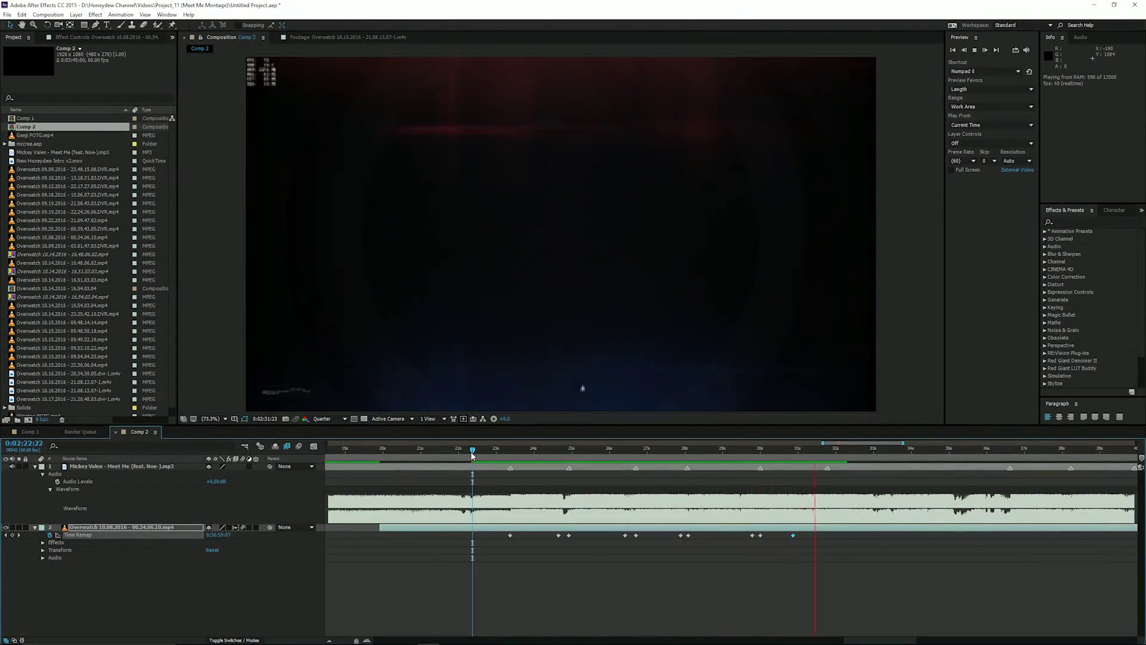
{"action": "left_click", "coordinate": [472, 455]}
{"action": "left_click", "coordinate": [479, 452]}
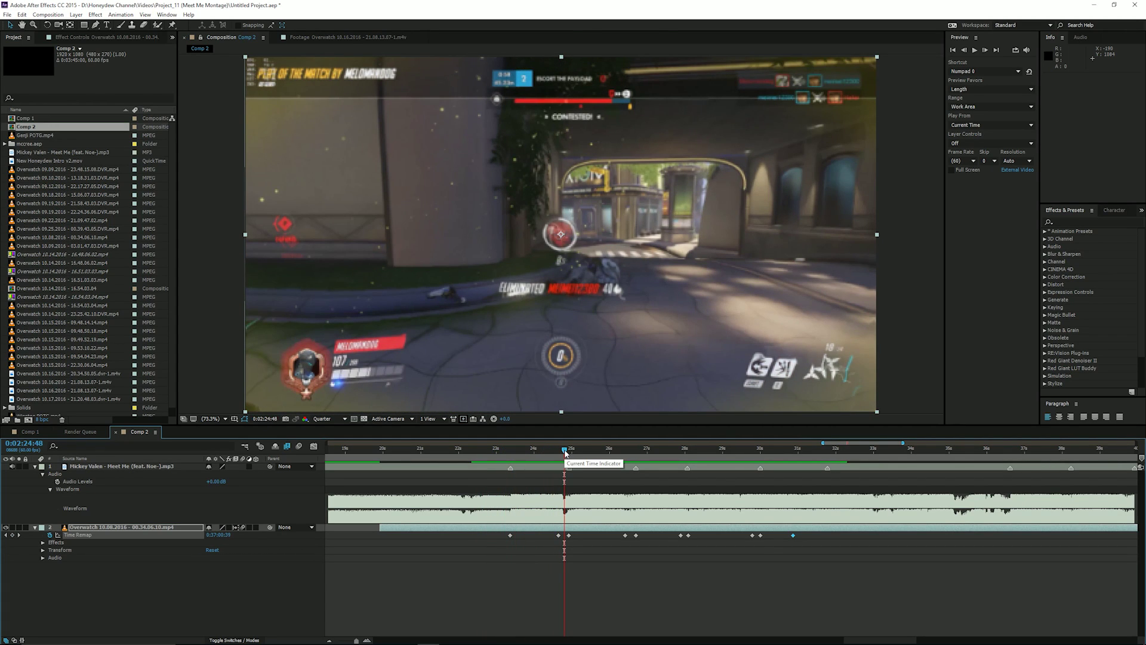
{"action": "left_click_drag", "start_coordinate": [566, 454], "coordinate": [747, 454]}
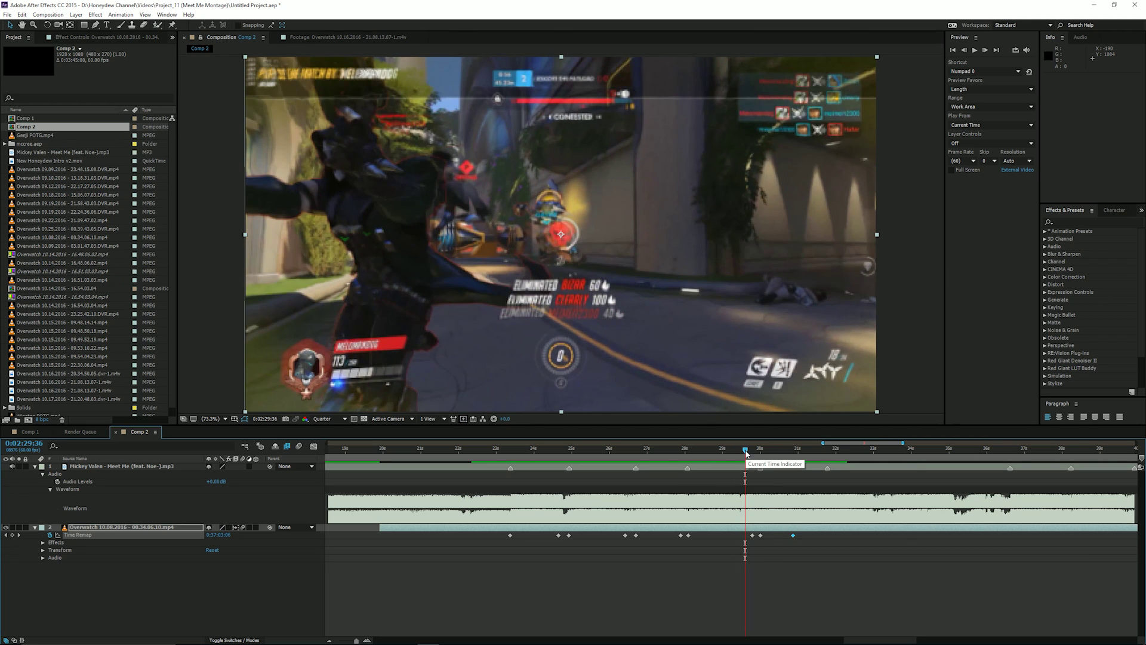
{"action": "left_click_drag", "start_coordinate": [746, 452], "coordinate": [719, 452]}
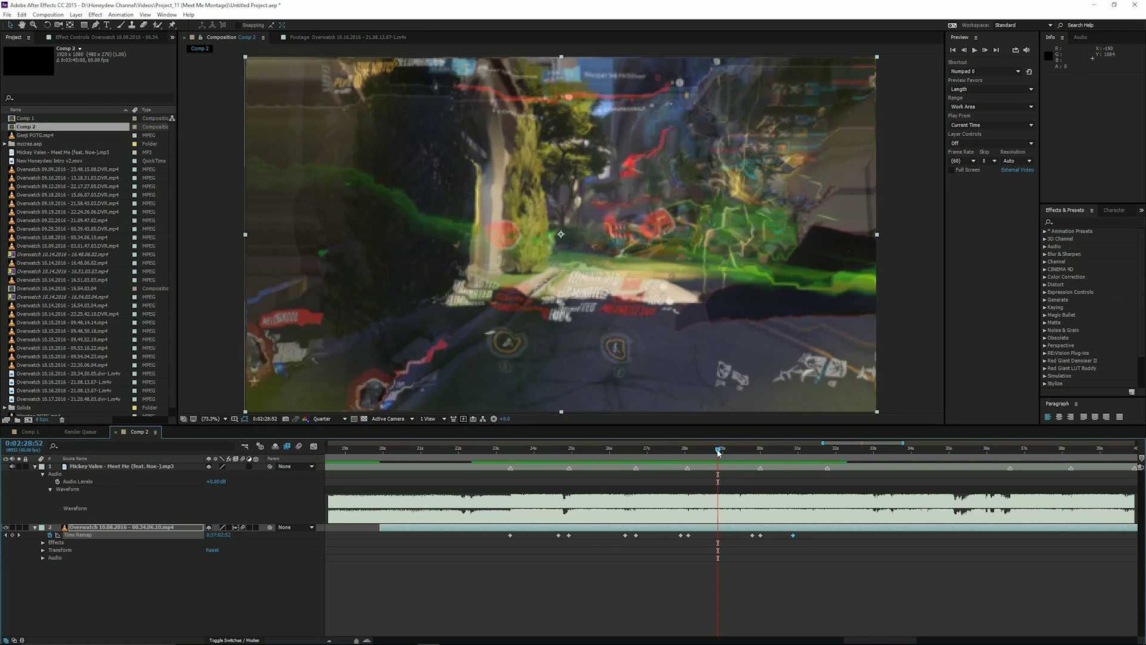
{"action": "left_click_drag", "start_coordinate": [718, 452], "coordinate": [476, 452]}
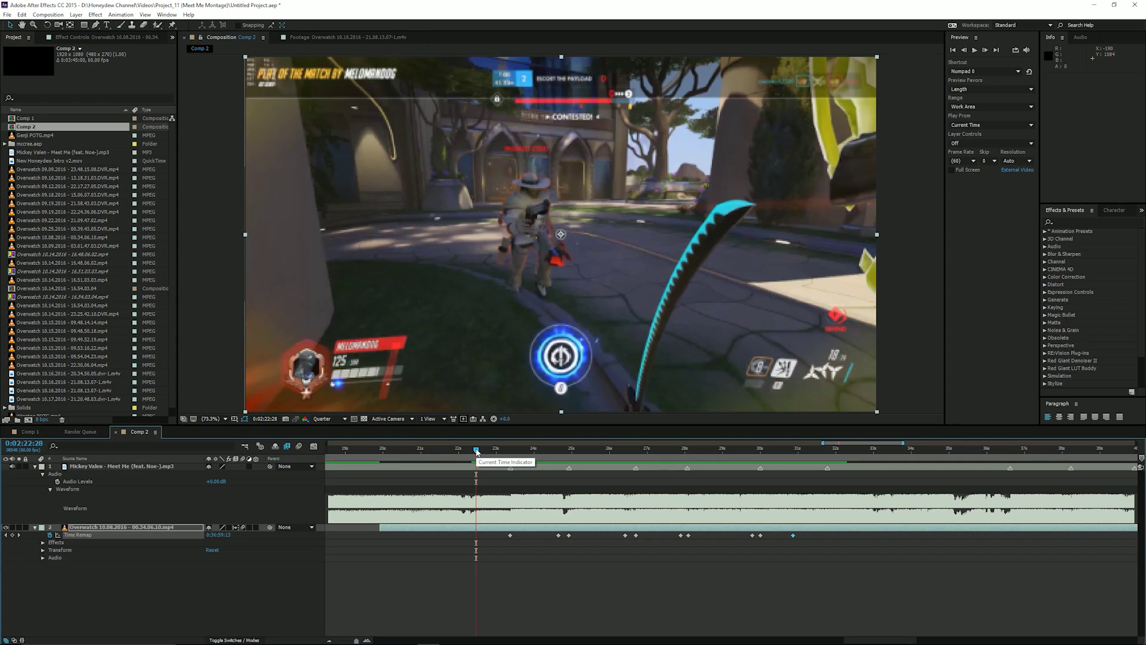
Move the current time to 0:02:23:04
{"action": "mouse_move", "coordinate": [476, 452]}
{"action": "left_mouse_down"}
{"action": "mouse_move", "coordinate": [562, 452]}
{"action": "mouse_move", "coordinate": [458, 451]}
{"action": "left_mouse_up"}
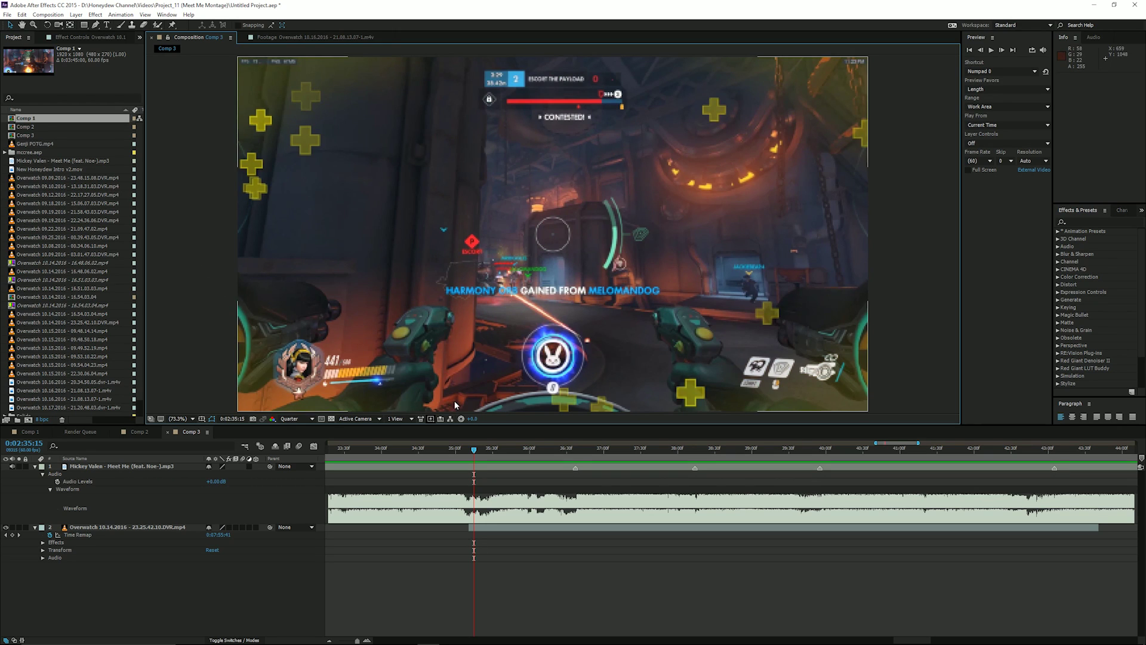
Add Time Remap keyframes at the beats near 0:02:39 and 0:02:40:50, then return to about 0:02:35
{"action": "left_click_drag", "start_coordinate": [475, 450], "coordinate": [799, 449]}
{"action": "left_click", "coordinate": [12, 535]}
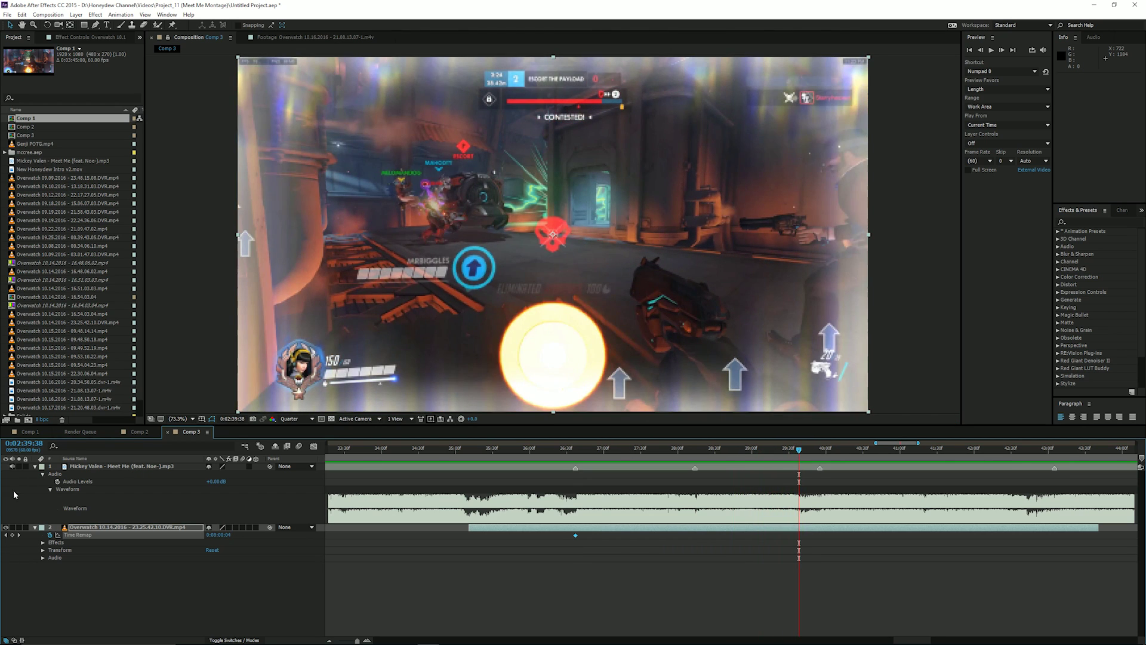
{"action": "left_click", "coordinate": [12, 535]}
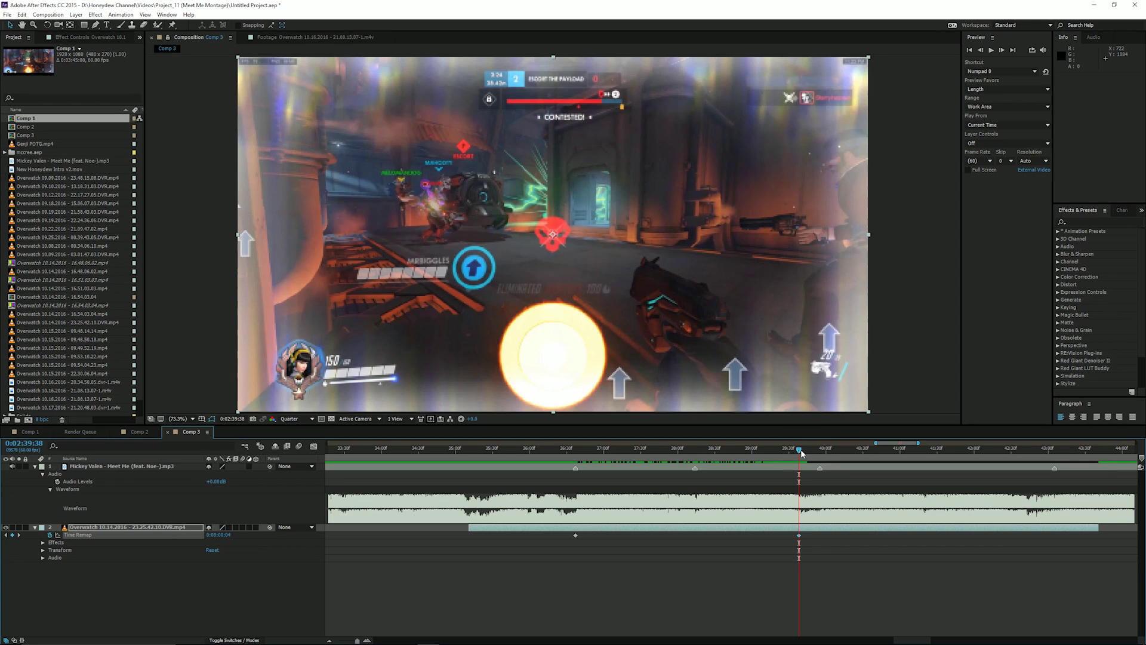
{"action": "left_click_drag", "start_coordinate": [802, 453], "coordinate": [890, 456]}
{"action": "left_click", "coordinate": [12, 535]}
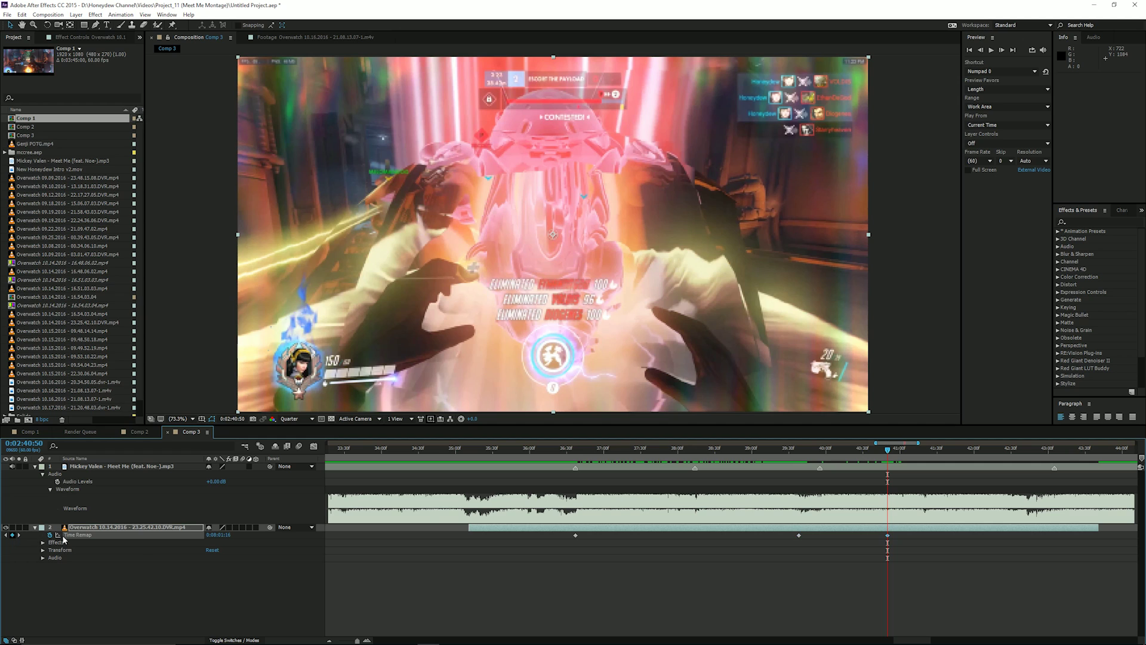
{"action": "left_click_drag", "start_coordinate": [888, 452], "coordinate": [462, 454]}
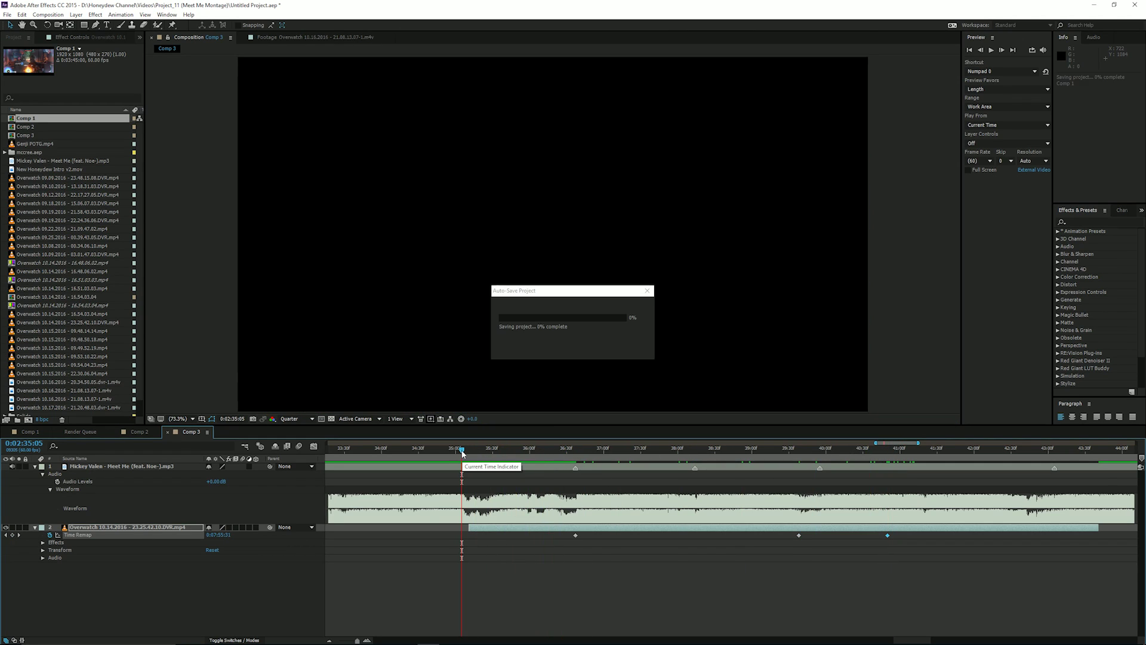
{"action": "key", "text": "space"}
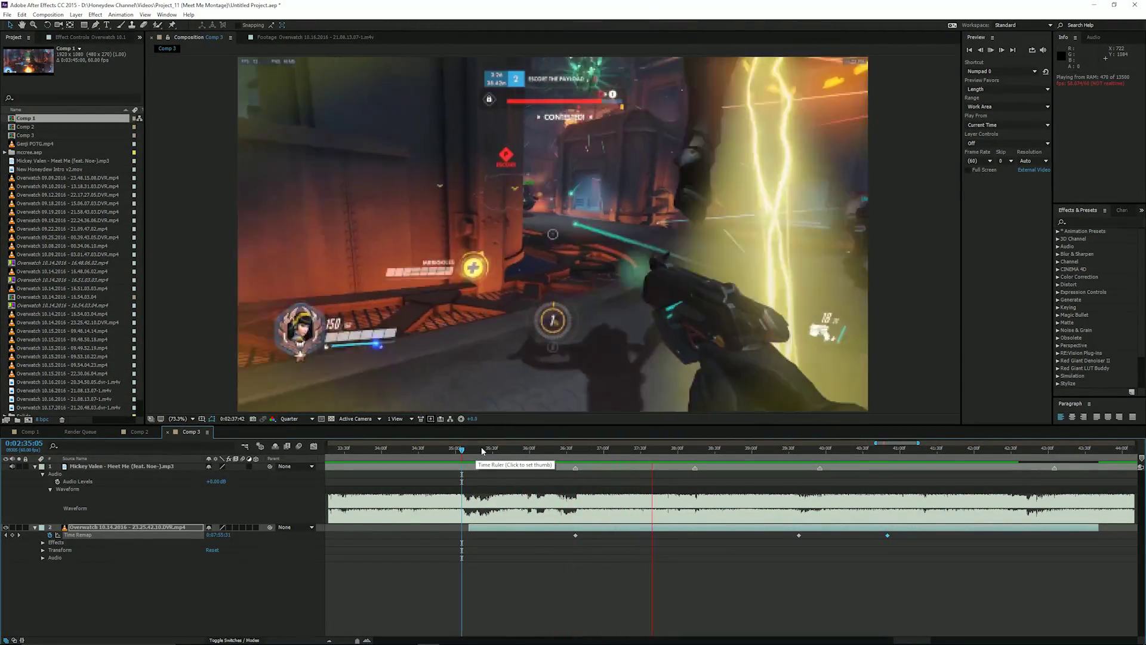
{"action": "mouse_move", "coordinate": [462, 452]}
{"action": "left_mouse_down"}
{"action": "mouse_move", "coordinate": [485, 455]}
{"action": "mouse_move", "coordinate": [467, 455]}
{"action": "left_mouse_up"}
{"action": "key", "text": "space"}
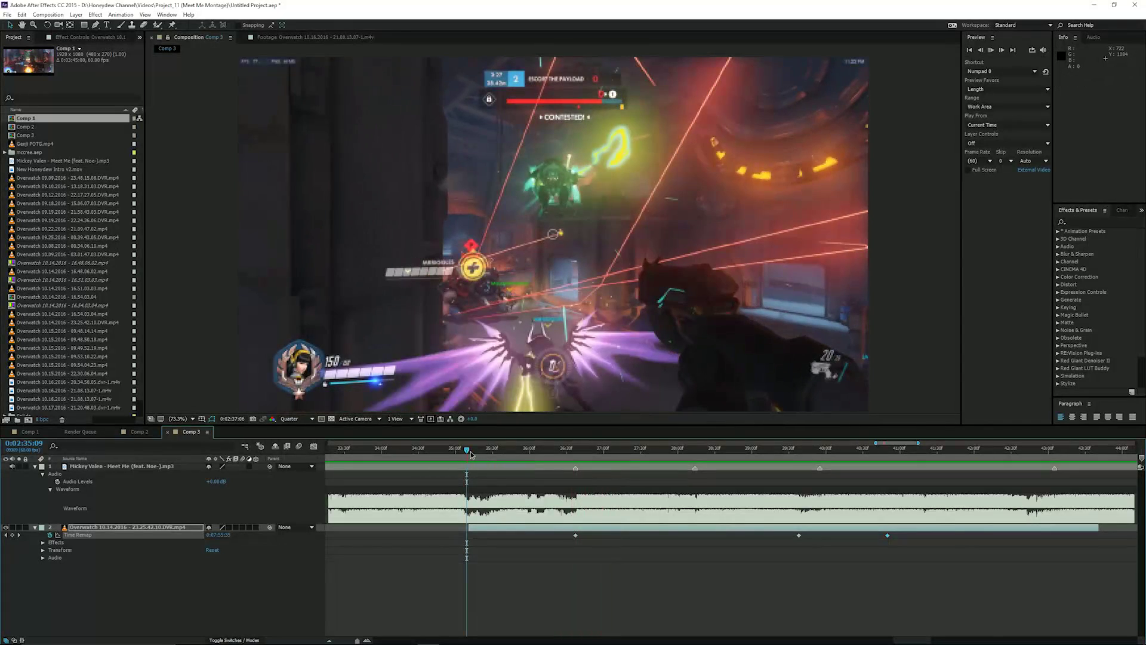
{"action": "mouse_move", "coordinate": [472, 455]}
{"action": "left_mouse_down"}
{"action": "mouse_move", "coordinate": [501, 459]}
{"action": "mouse_move", "coordinate": [470, 463]}
{"action": "left_mouse_up"}
{"action": "key", "text": "KP_0"}
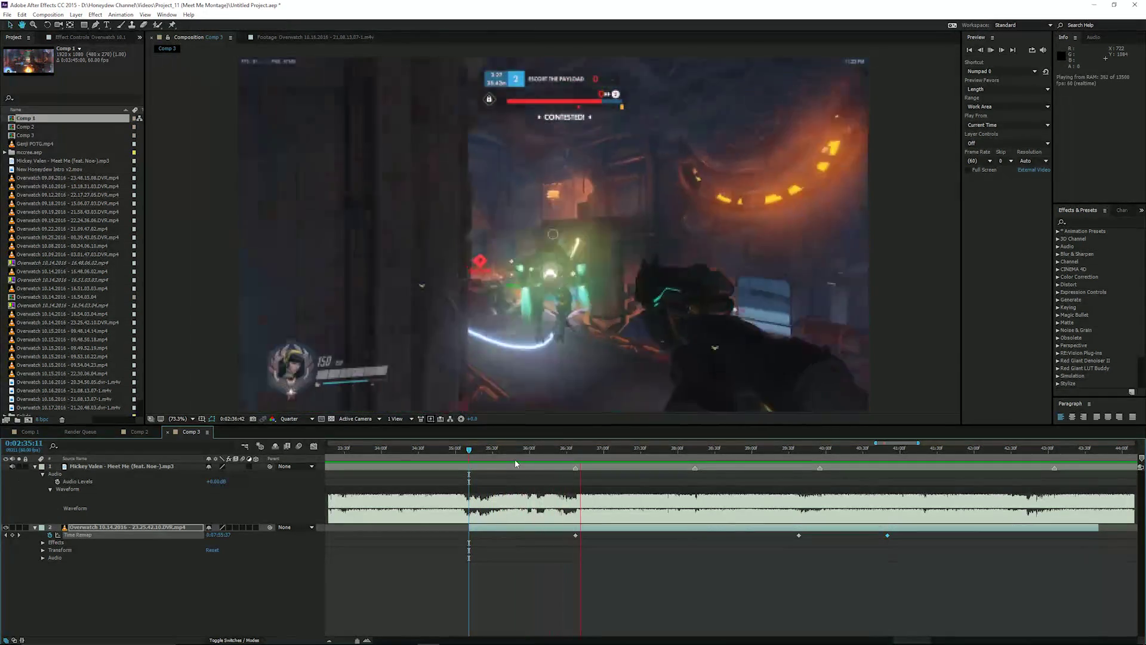
{"action": "left_click", "coordinate": [475, 450]}
{"action": "left_click_drag", "start_coordinate": [476, 450], "coordinate": [534, 456]}
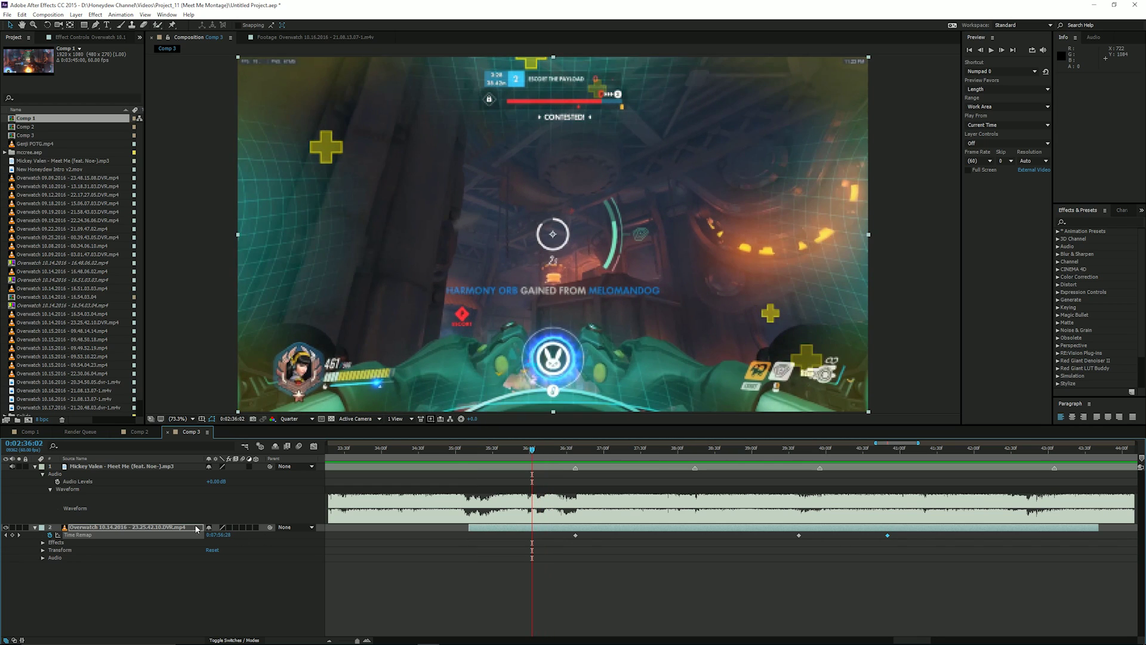
Add Time Remap keyframes at 0:02:35:27, 0:02:35:38, 0:02:35:50, 0:02:36:01 and 0:02:36:12
{"action": "left_click_drag", "start_coordinate": [532, 449], "coordinate": [545, 449]}
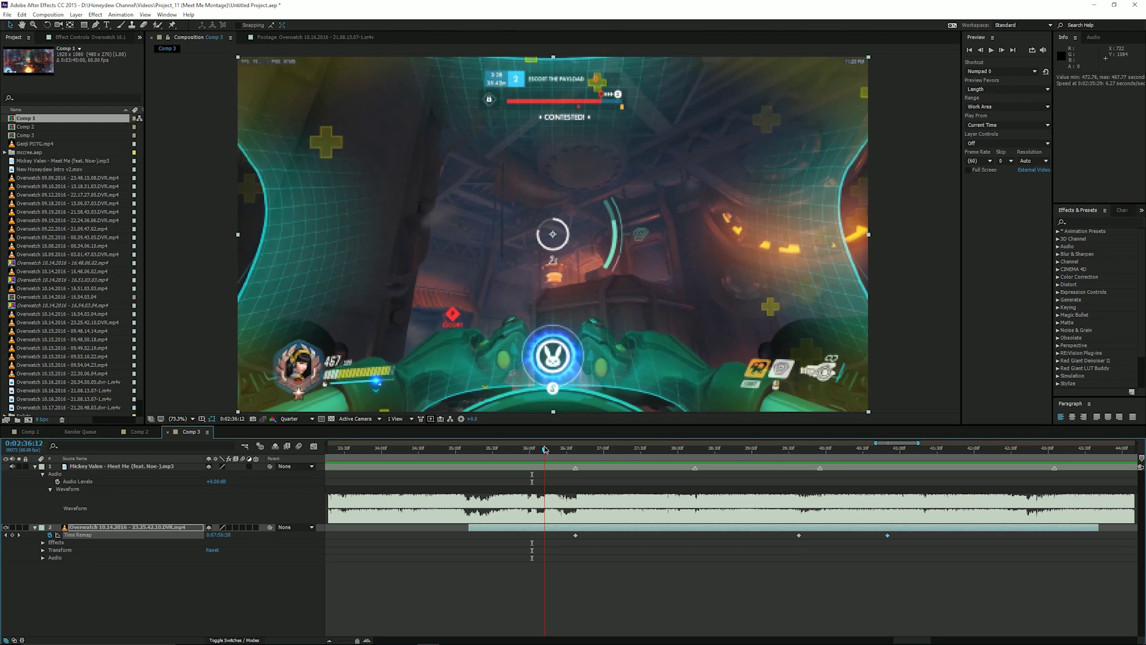
{"action": "left_click", "coordinate": [12, 535]}
{"action": "left_click_drag", "start_coordinate": [545, 449], "coordinate": [489, 452]}
{"action": "key", "text": "alt+shift+t"}
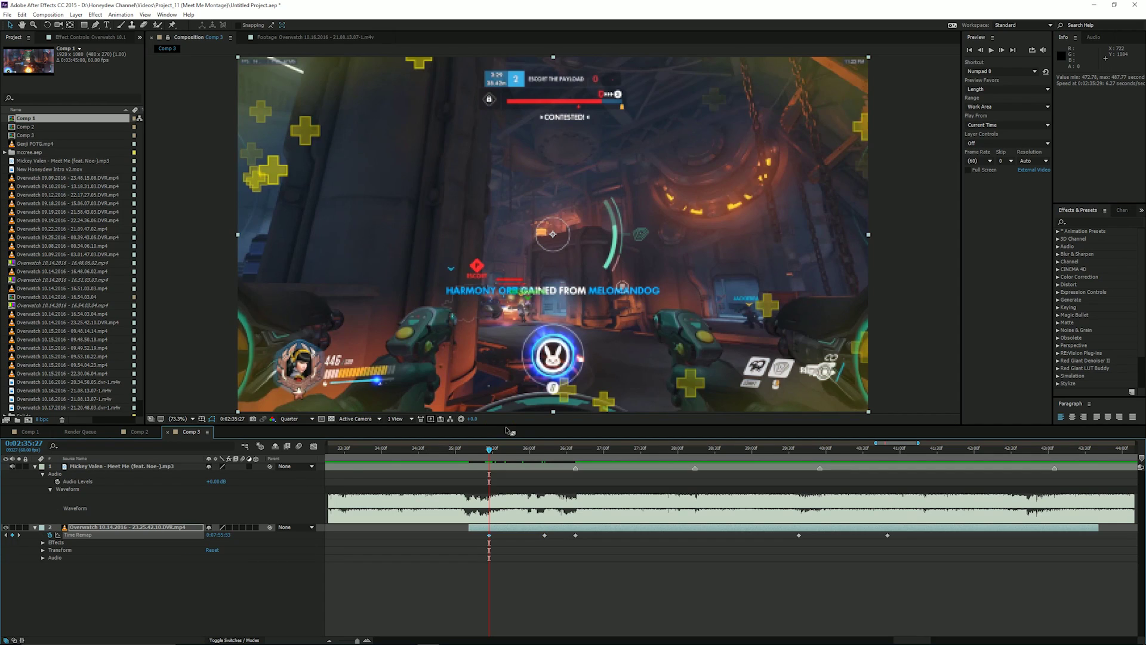
{"action": "left_click_drag", "start_coordinate": [490, 452], "coordinate": [517, 451]}
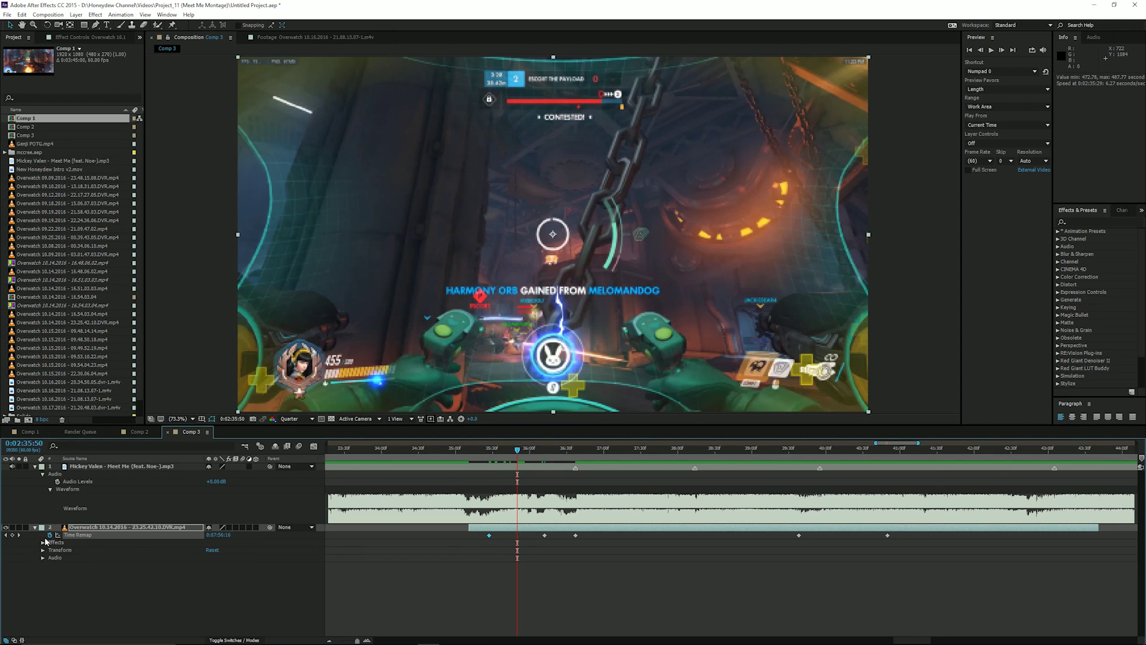
{"action": "left_click", "coordinate": [12, 535]}
{"action": "left_click_drag", "start_coordinate": [518, 450], "coordinate": [531, 452]}
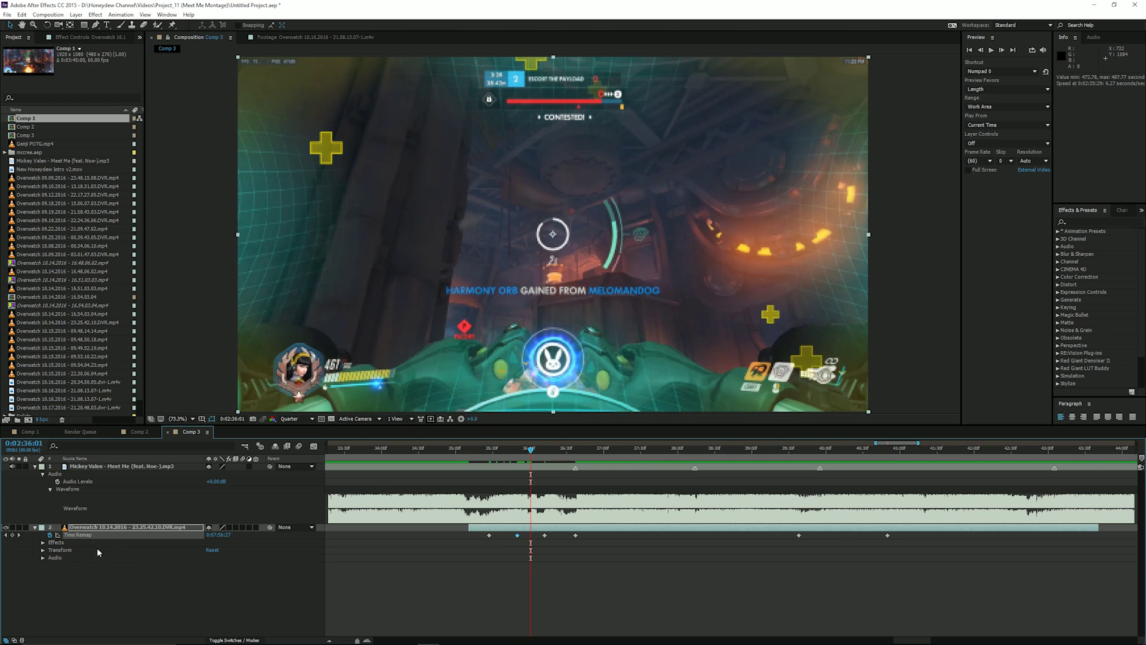
{"action": "left_click", "coordinate": [12, 534]}
{"action": "left_click_drag", "start_coordinate": [531, 452], "coordinate": [503, 452]}
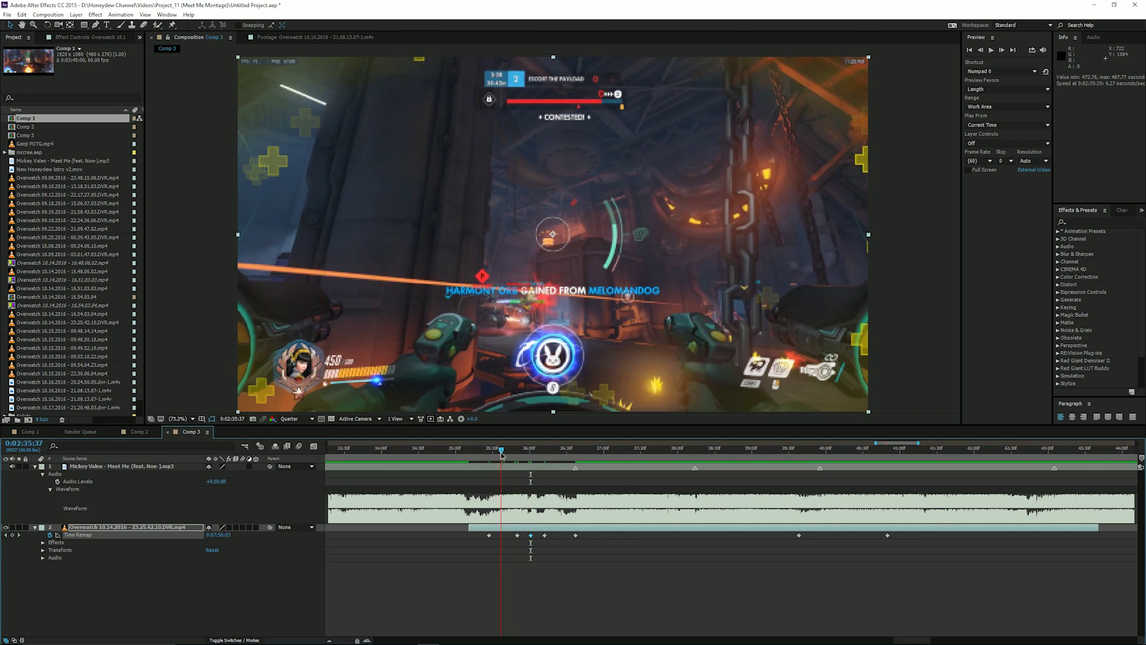
{"action": "left_click", "coordinate": [12, 535]}
{"action": "left_click", "coordinate": [504, 591]}
{"action": "left_click_drag", "start_coordinate": [507, 452], "coordinate": [487, 451]}
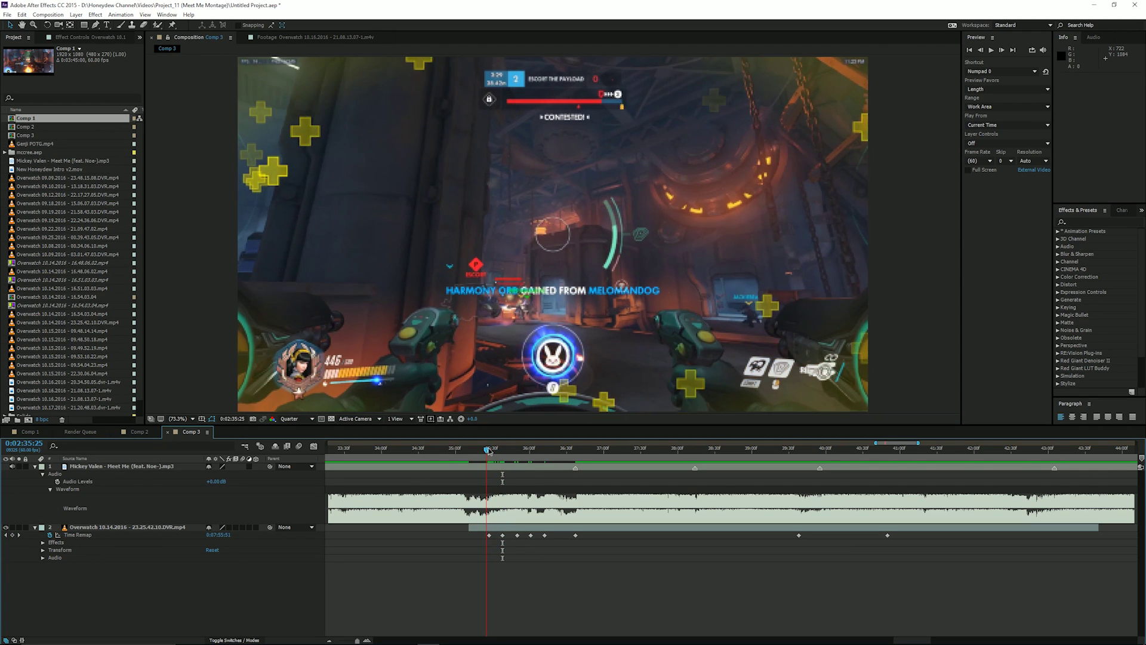
Show the Time Remap value graph and zoom in on the keyframe cluster
{"action": "left_click", "coordinate": [489, 536]}
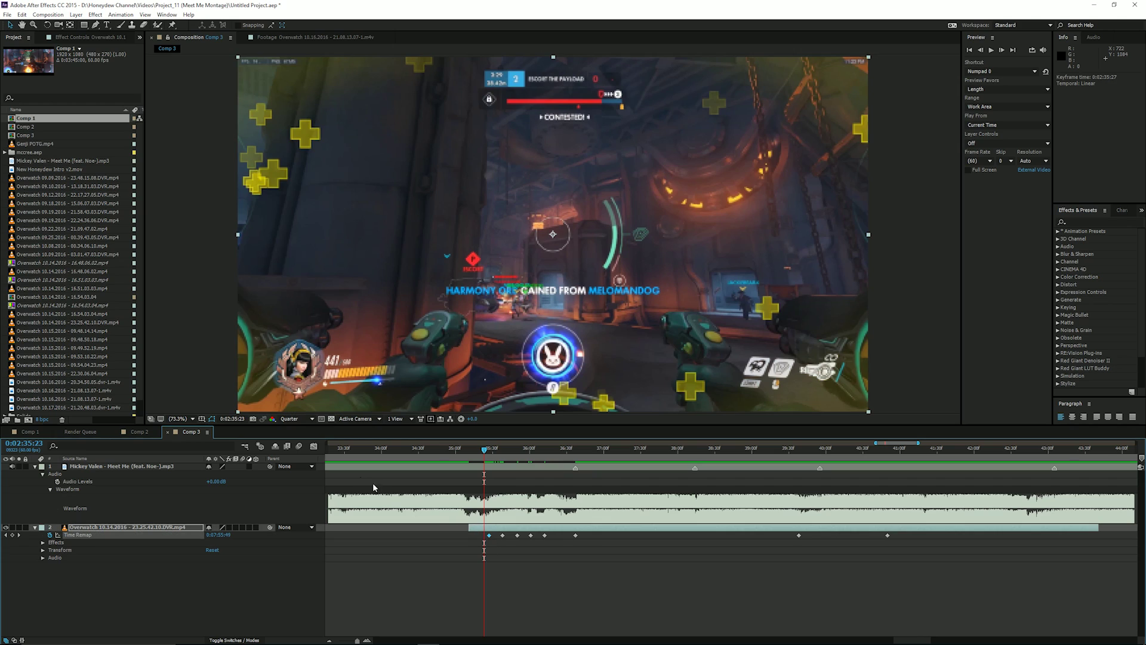
{"action": "left_click", "coordinate": [313, 446]}
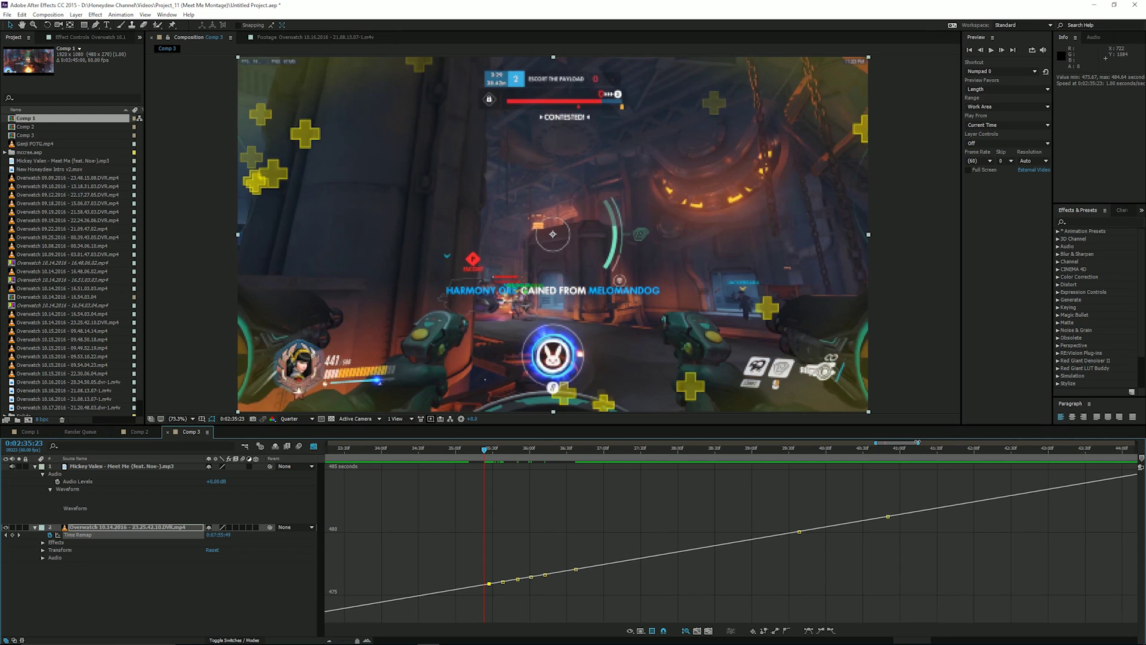
{"action": "left_click_drag", "start_coordinate": [918, 443], "coordinate": [908, 442]}
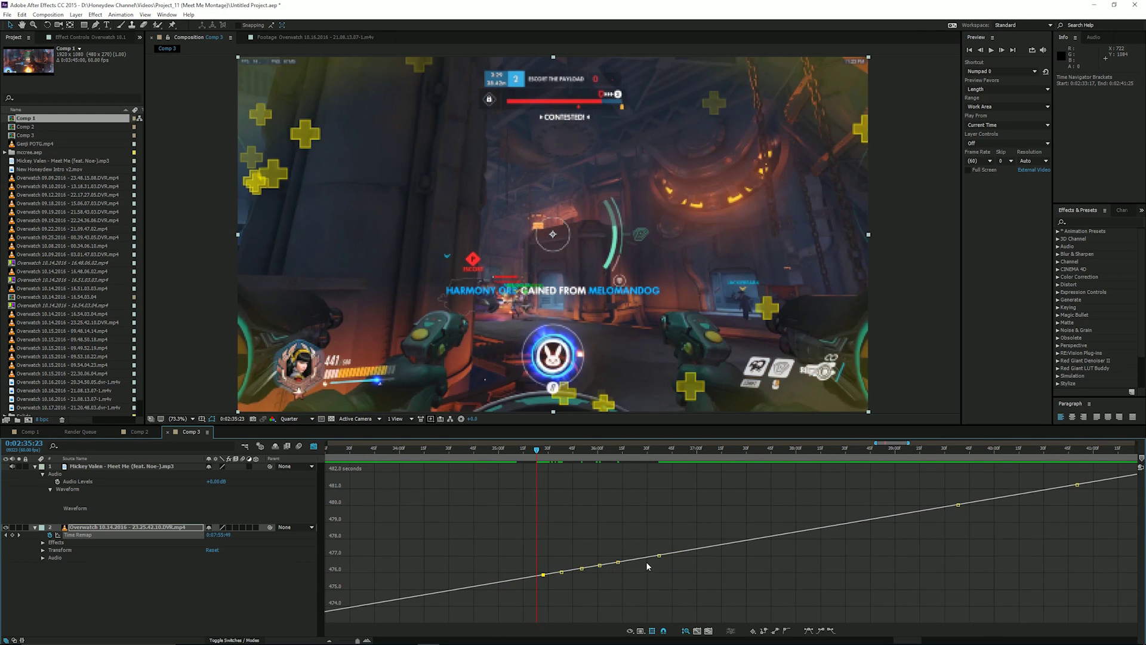
Drag cluster keyframes alternately up and down, raising one to 477.05 seconds, to form a zigzag
{"action": "mouse_move", "coordinate": [620, 563]}
{"action": "mouse_move", "coordinate": [563, 573]}
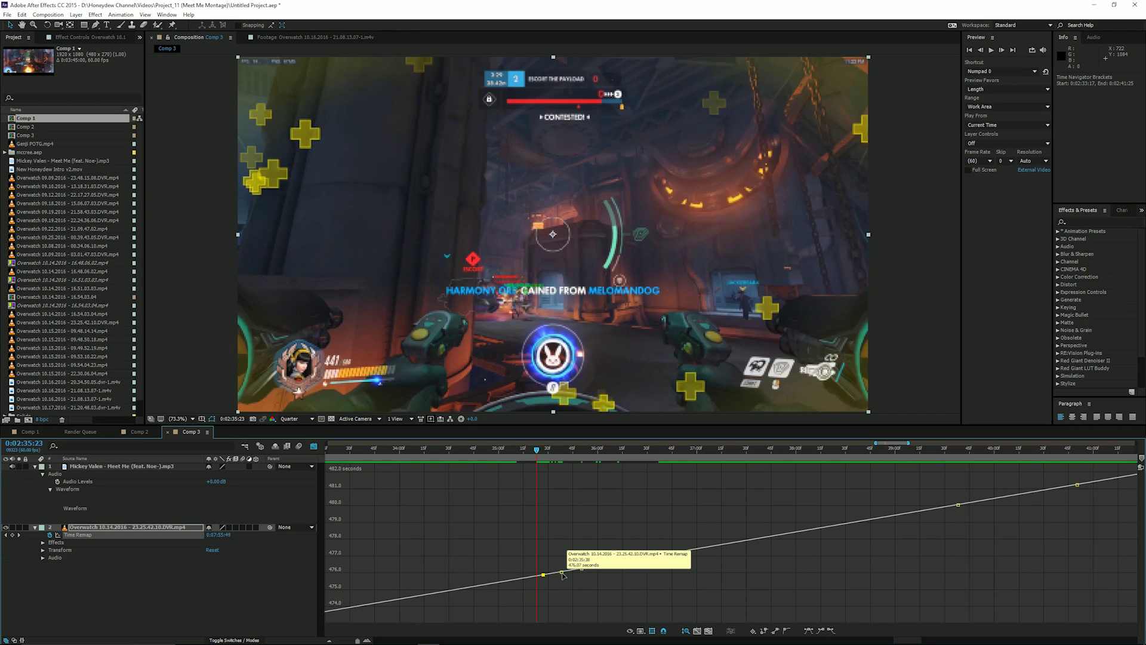
{"action": "left_click_drag", "start_coordinate": [563, 575], "coordinate": [563, 561]}
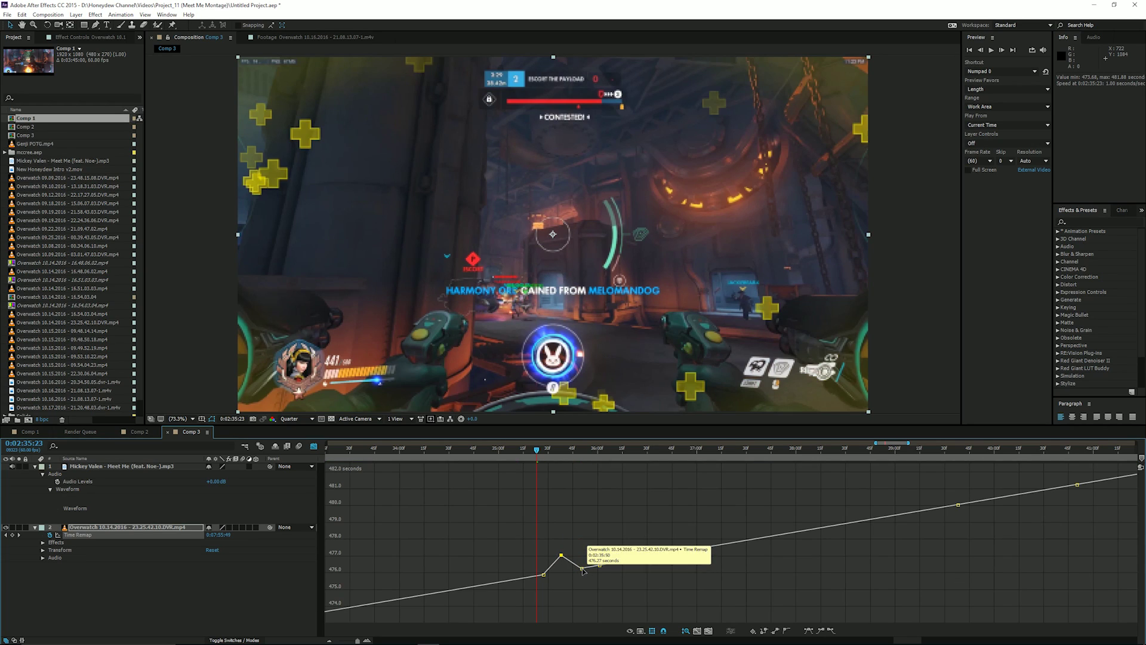
{"action": "left_click_drag", "start_coordinate": [582, 569], "coordinate": [601, 551]}
{"action": "left_click", "coordinate": [618, 562], "text": "ctrl"}
{"action": "left_click", "coordinate": [600, 565], "text": "ctrl"}
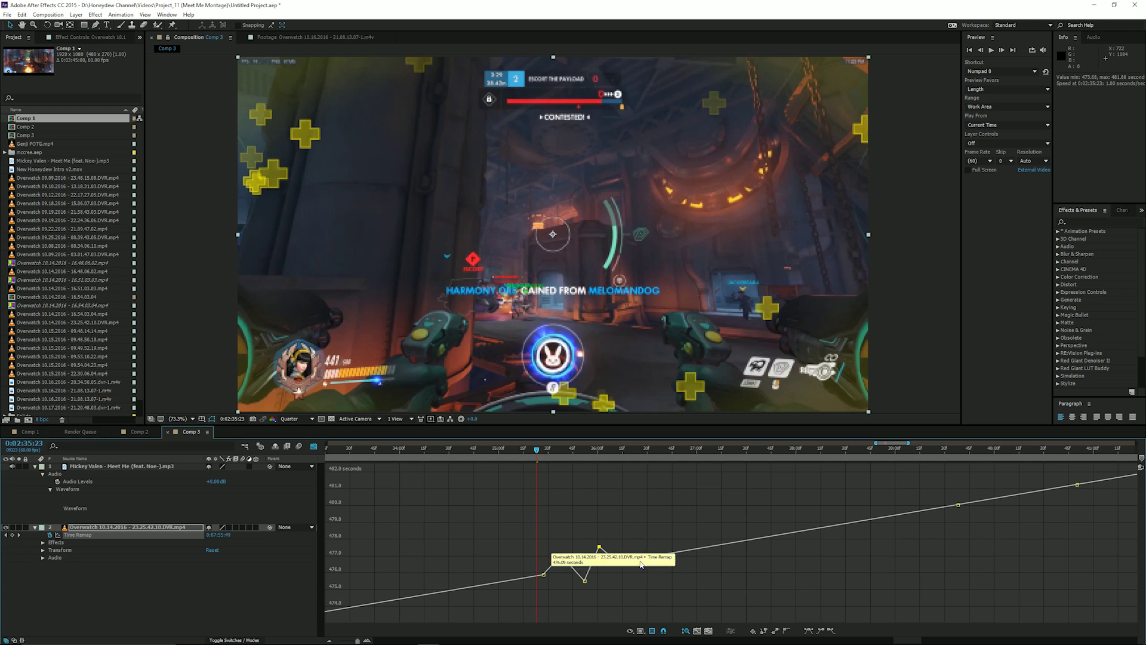
Return to the layer bars view and preview the back-and-forth section from 0:02:35:11
{"action": "left_click", "coordinate": [314, 446]}
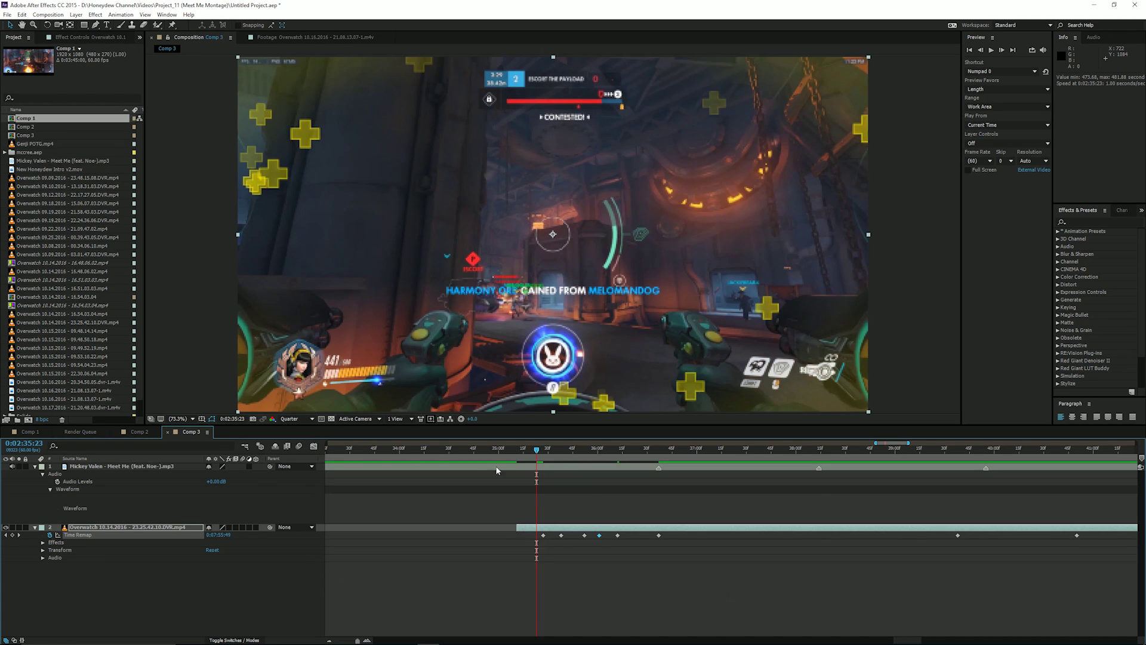
{"action": "left_click_drag", "start_coordinate": [537, 450], "coordinate": [512, 451]}
{"action": "key", "text": "space"}
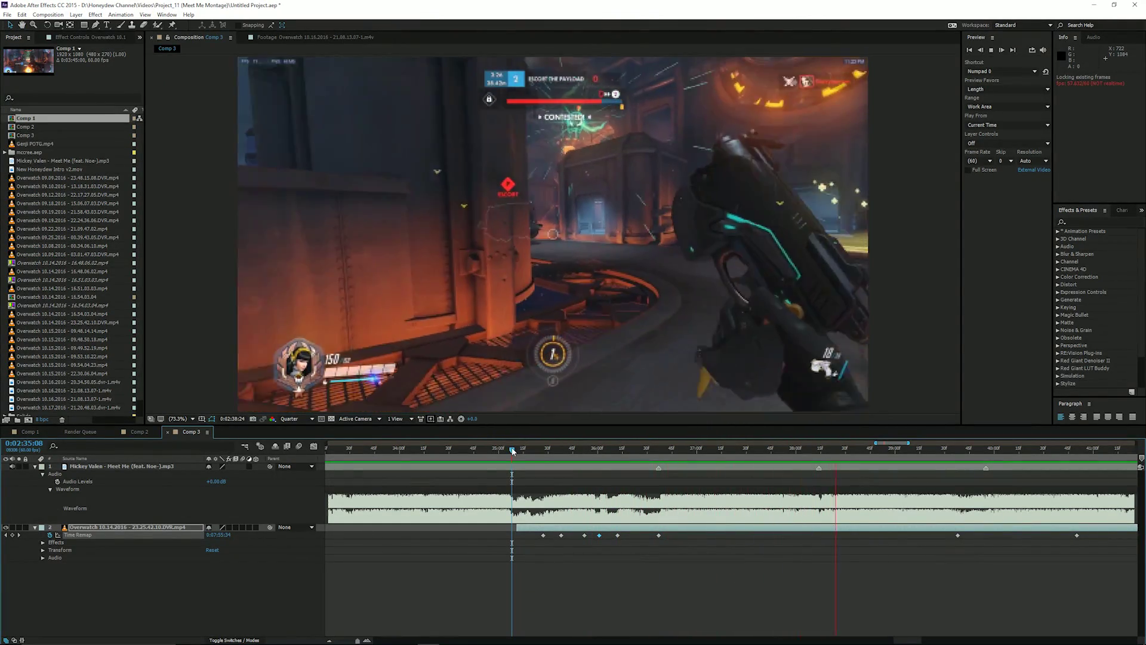
{"action": "key", "text": "space"}
{"action": "left_click_drag", "start_coordinate": [514, 452], "coordinate": [661, 455]}
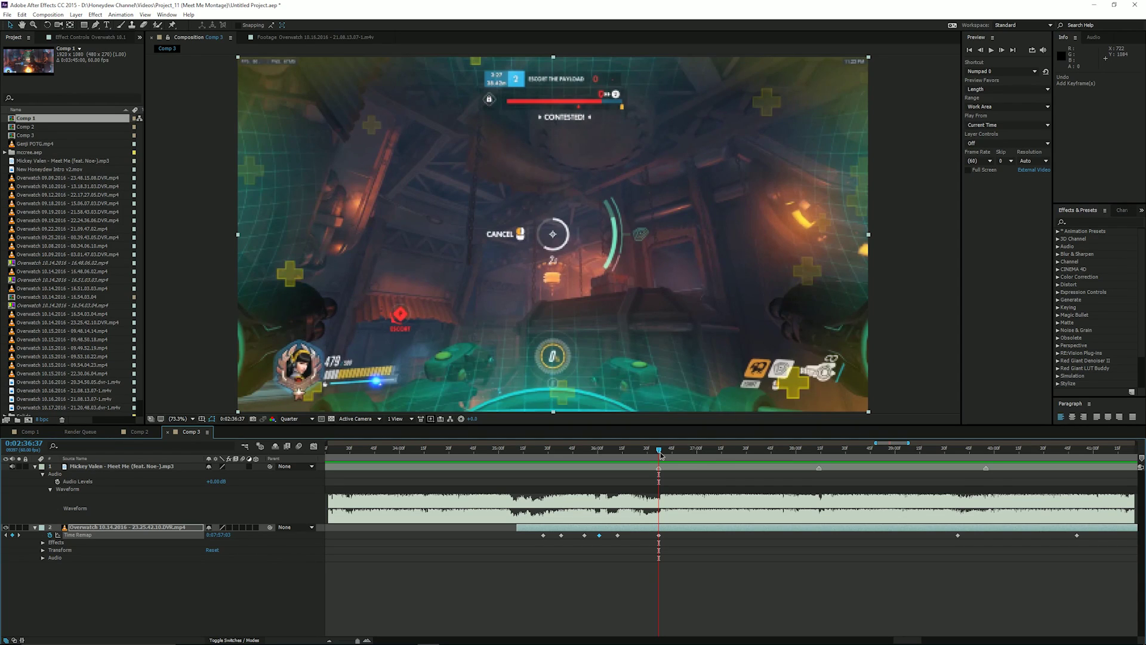
Enable frame blending on the Overwatch gameplay layer and preview the back-and-forth section from 0:02:35:14
{"action": "key", "text": "F2"}
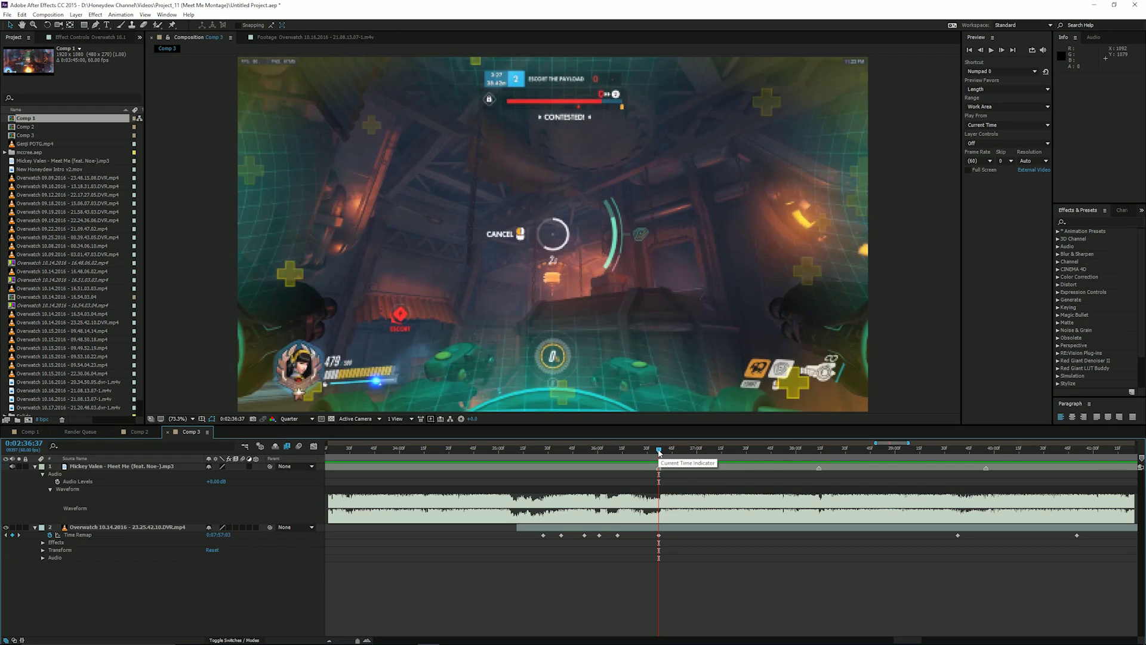
{"action": "left_click_drag", "start_coordinate": [659, 452], "coordinate": [522, 453]}
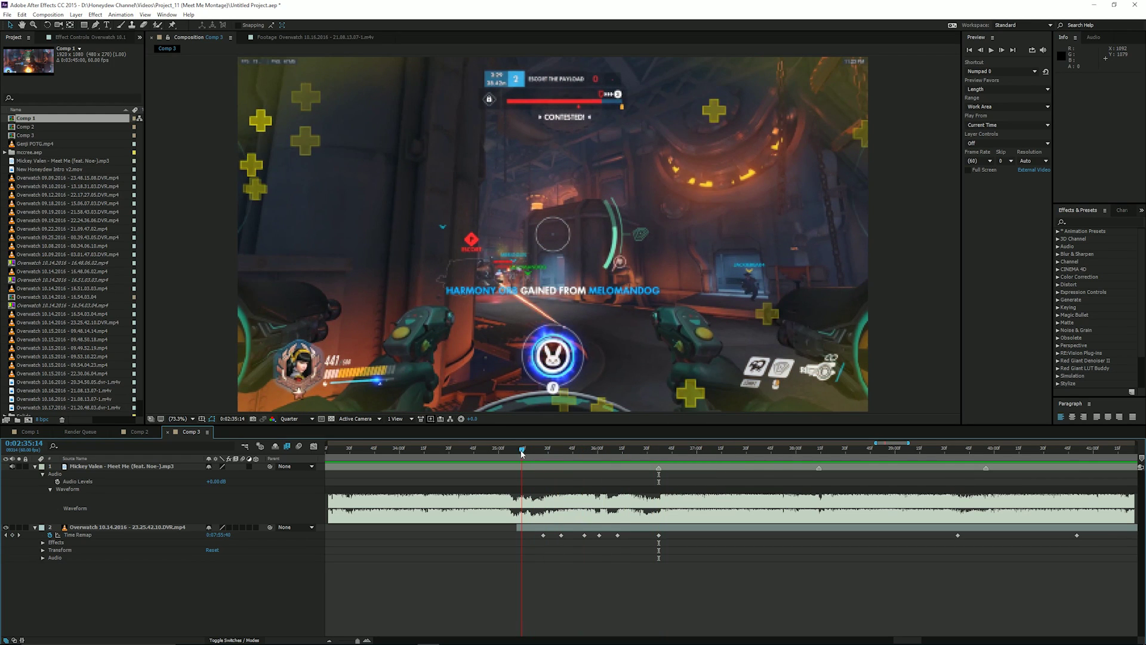
{"action": "left_click", "coordinate": [236, 527]}
{"action": "key", "text": "space"}
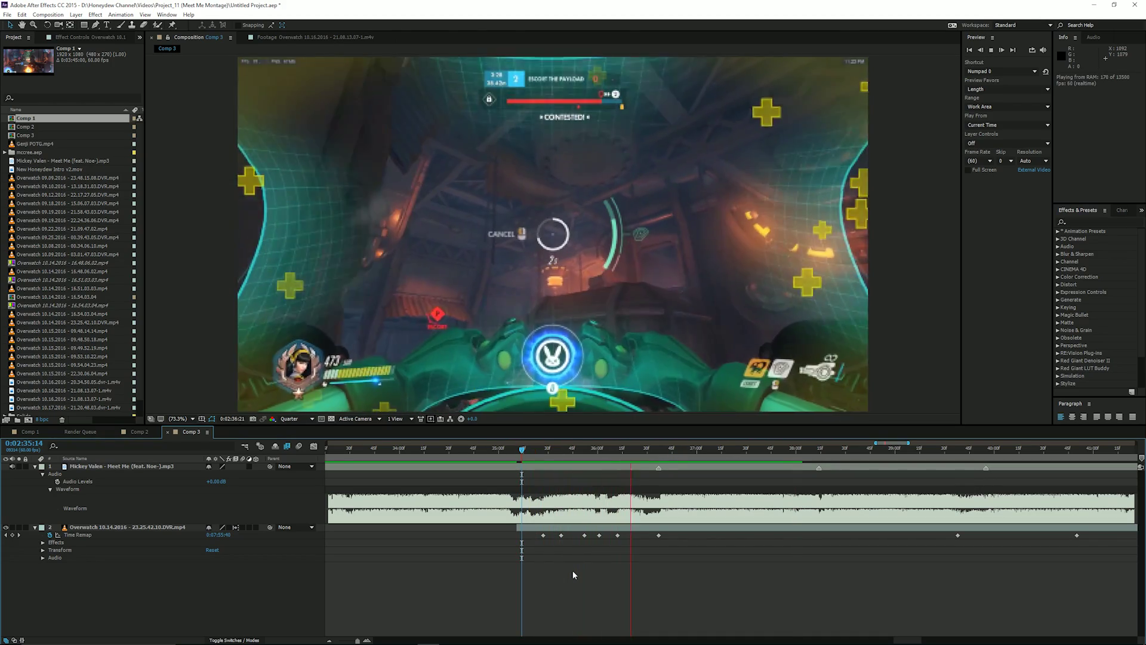
{"action": "key", "text": "space"}
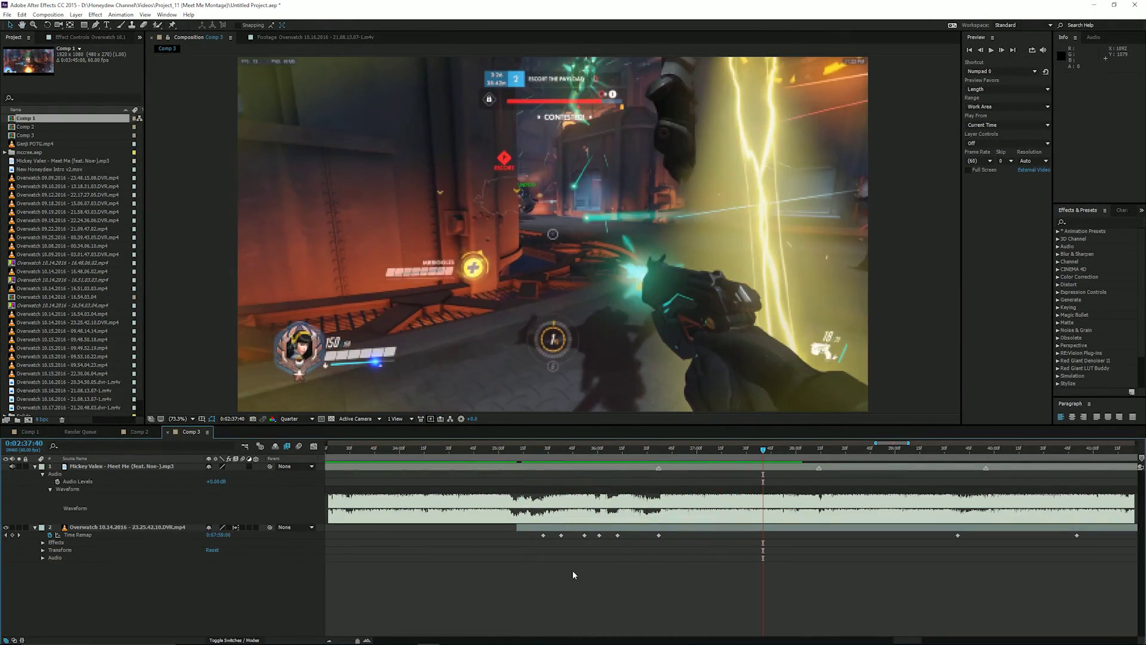